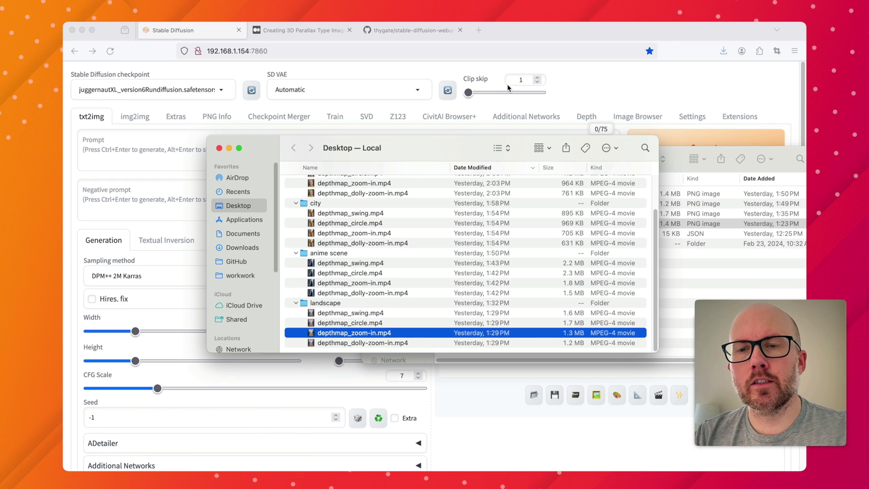
Preview the lantern landscape image.png and the zoom-in, dolly-zoom-in and circle depthmap clips in Finder.
{"action": "left_click", "coordinate": [721, 250]}
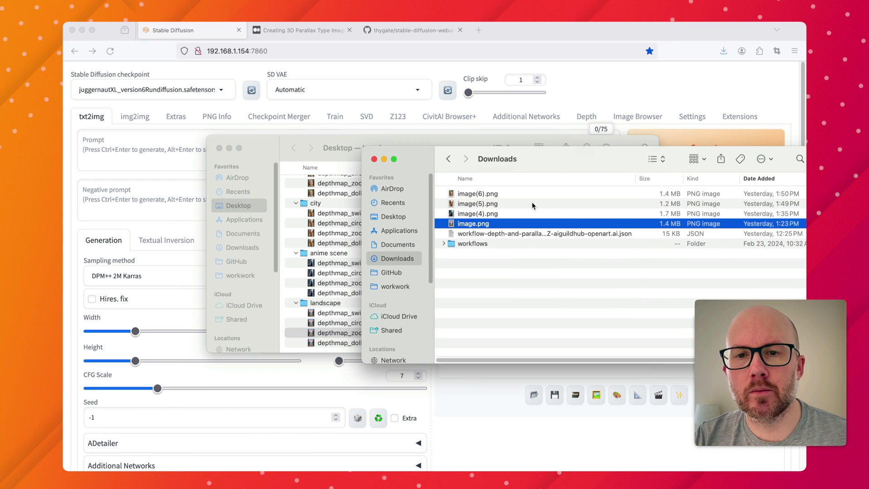
{"action": "key", "text": "space"}
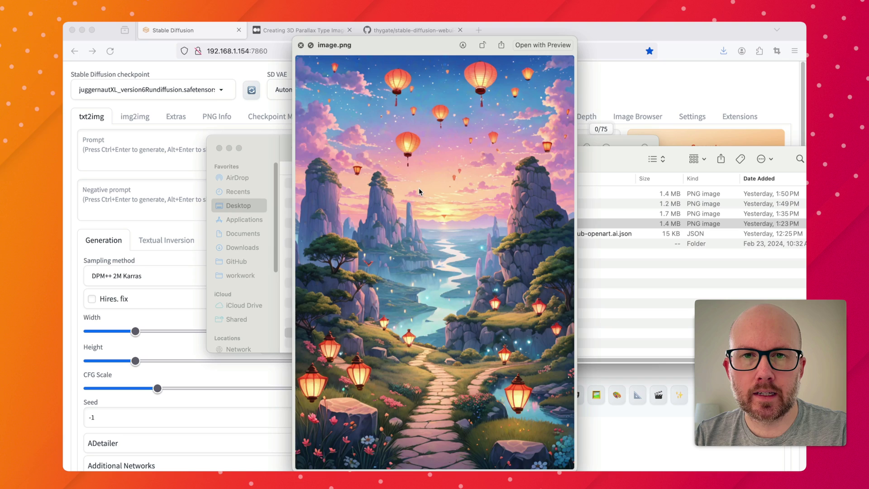
{"action": "key", "text": "space"}
{"action": "left_click", "coordinate": [308, 304]}
{"action": "key", "text": "space"}
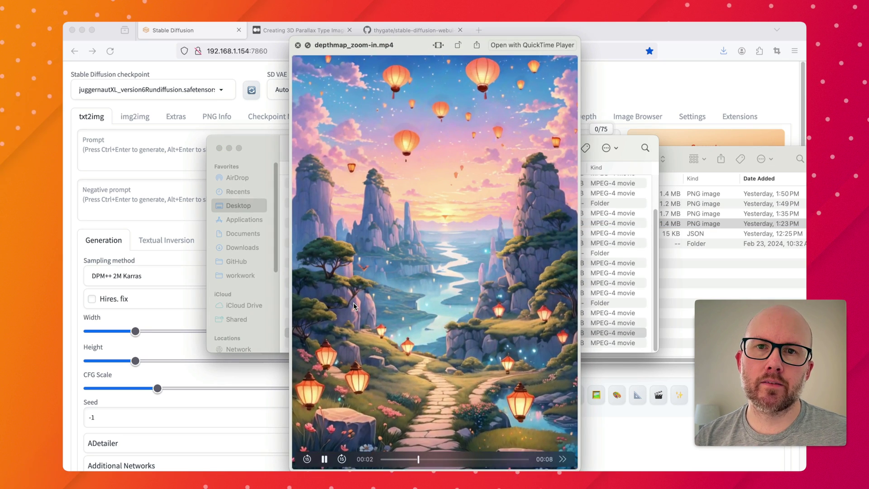
{"action": "key", "text": "Down"}
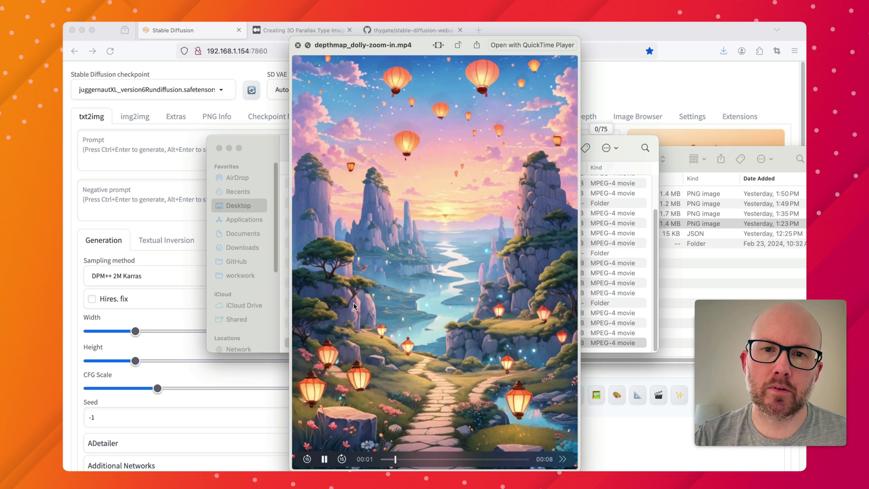
{"action": "key", "text": "Up"}
{"action": "key", "text": "Up"}
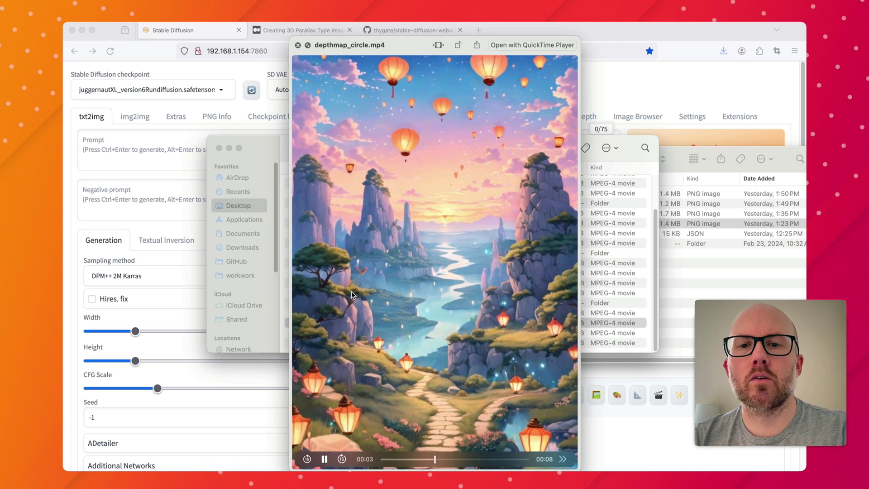
{"action": "key", "text": "space"}
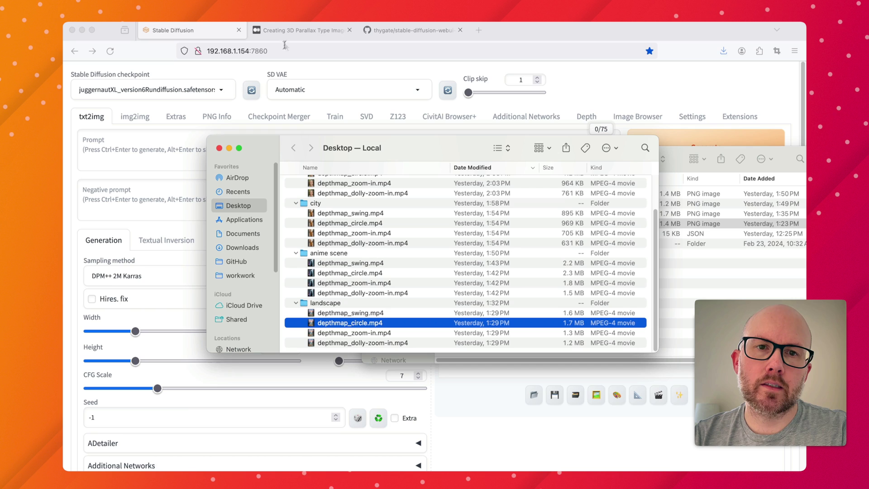
Switch to the Medium 'Creating 3D Parallax Type Images' article and return to its top.
{"action": "left_click", "coordinate": [296, 32]}
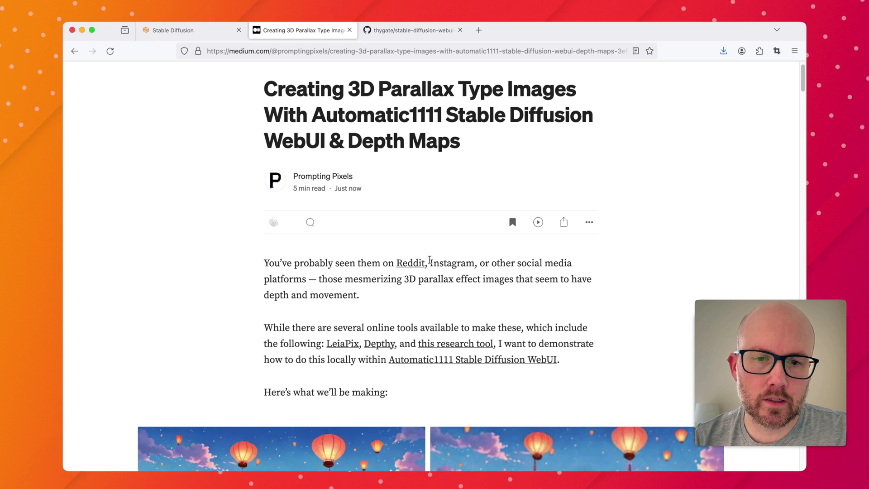
{"action": "scroll", "coordinate": [433, 292], "scroll_direction": "down", "scroll_amount": 1}
{"action": "scroll", "coordinate": [433, 292], "scroll_direction": "up", "scroll_amount": 3}
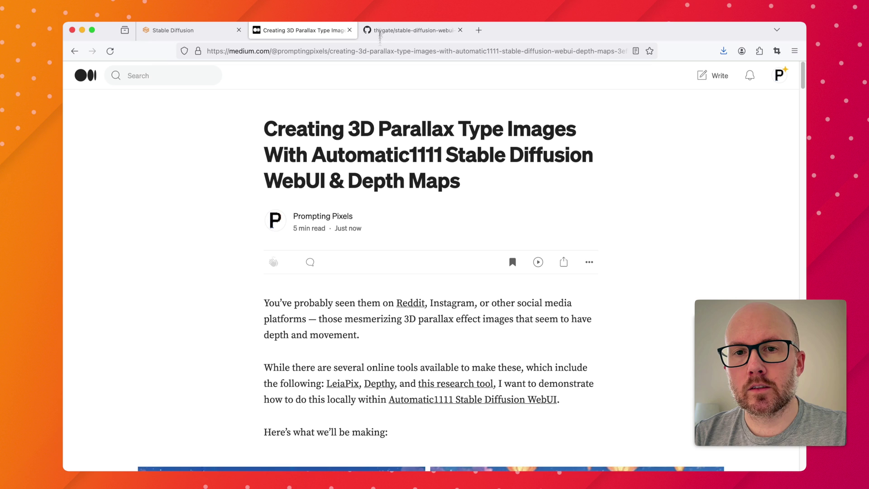
Switch to the thygate/stable-diffusion-webui-depthmap-script GitHub repository tab.
{"action": "left_click", "coordinate": [390, 30]}
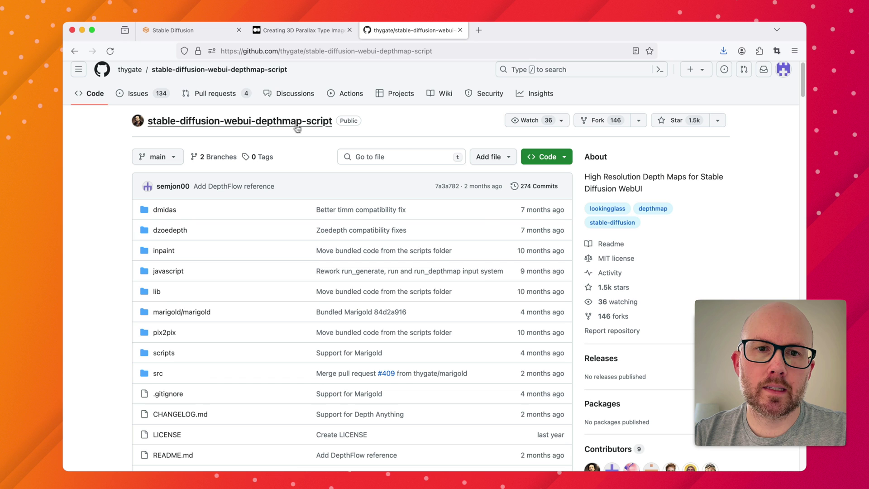
Back in the WebUI, load the list of available extensions under Extensions > Available.
{"action": "left_click", "coordinate": [204, 32]}
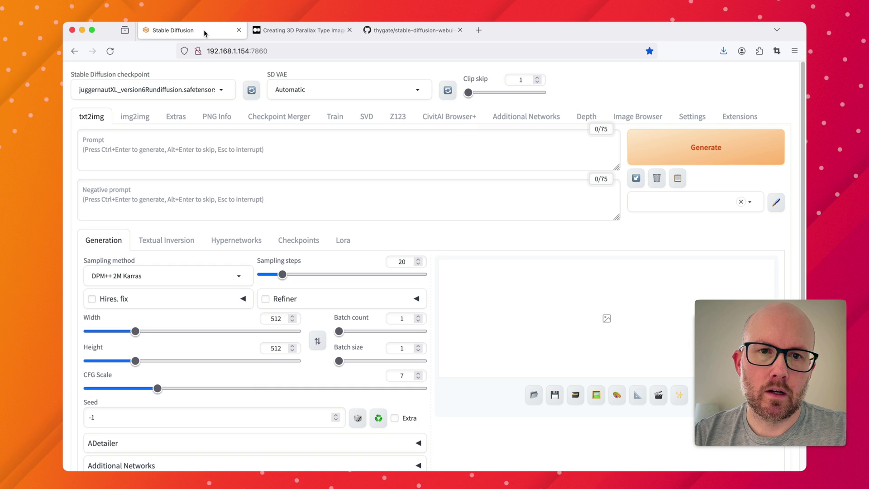
{"action": "left_click", "coordinate": [742, 117]}
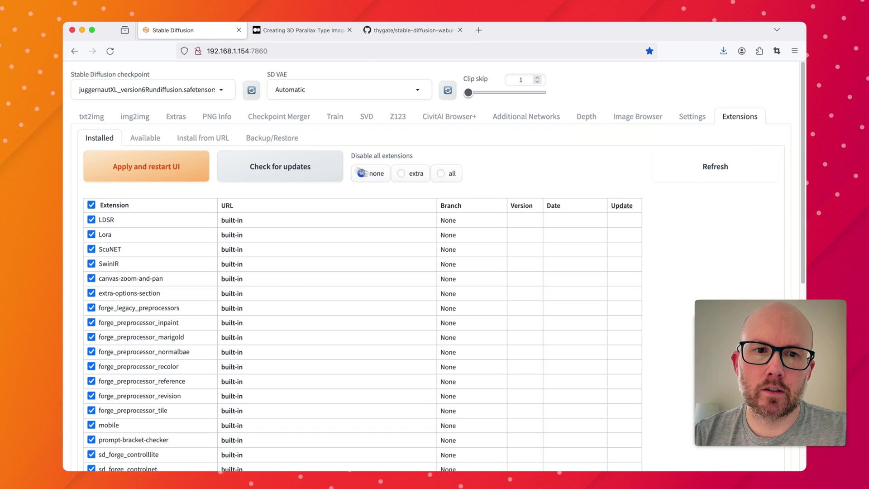
{"action": "left_click", "coordinate": [145, 138]}
{"action": "left_click", "coordinate": [110, 202]}
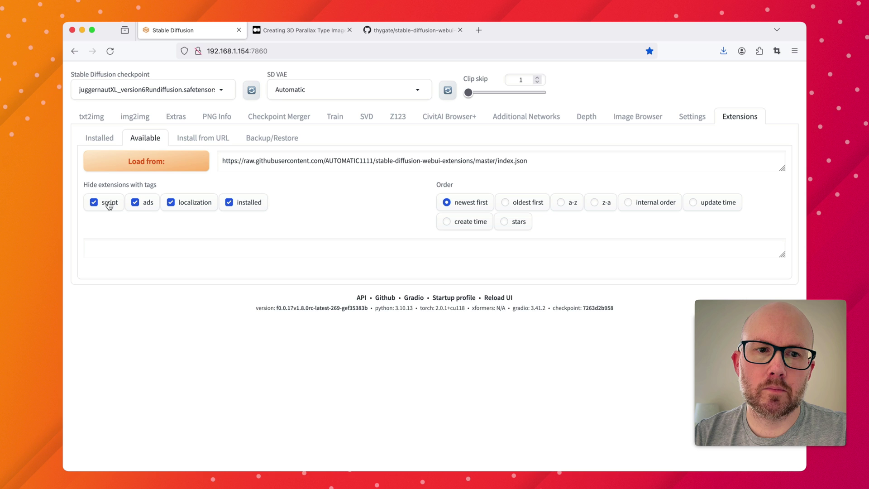
{"action": "left_click", "coordinate": [146, 163]}
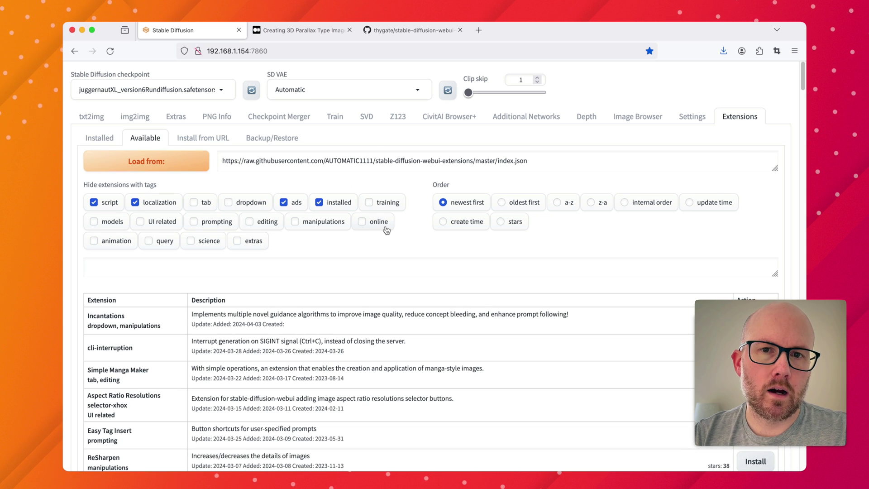
{"action": "scroll", "coordinate": [387, 228], "scroll_direction": "down", "scroll_amount": 5}
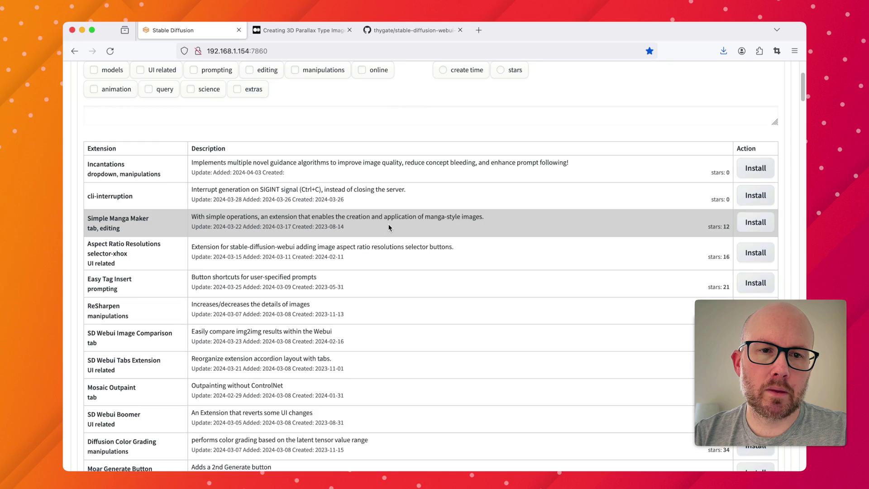
{"action": "scroll", "coordinate": [389, 227], "scroll_direction": "up", "scroll_amount": 4}
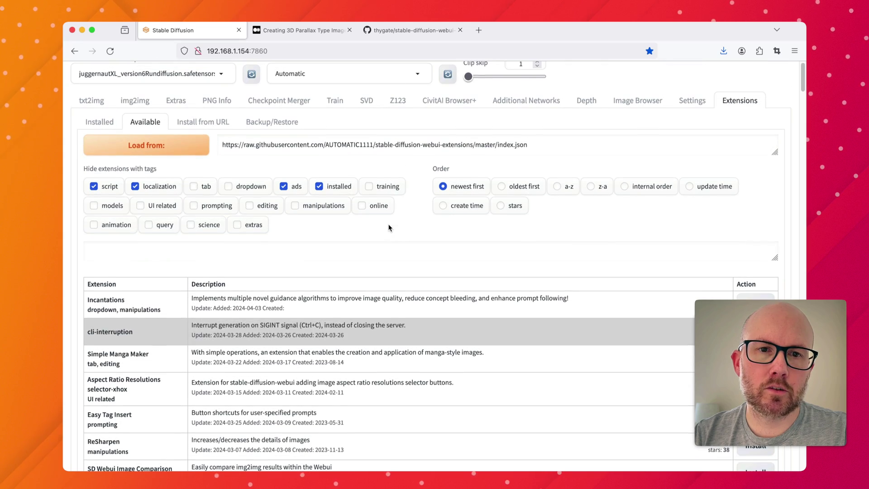
Find the enabled stable-diffusion-webui-depthmap-script entry in the Installed extensions list.
{"action": "left_click", "coordinate": [96, 122]}
{"action": "scroll", "coordinate": [219, 287], "scroll_direction": "down", "scroll_amount": 8}
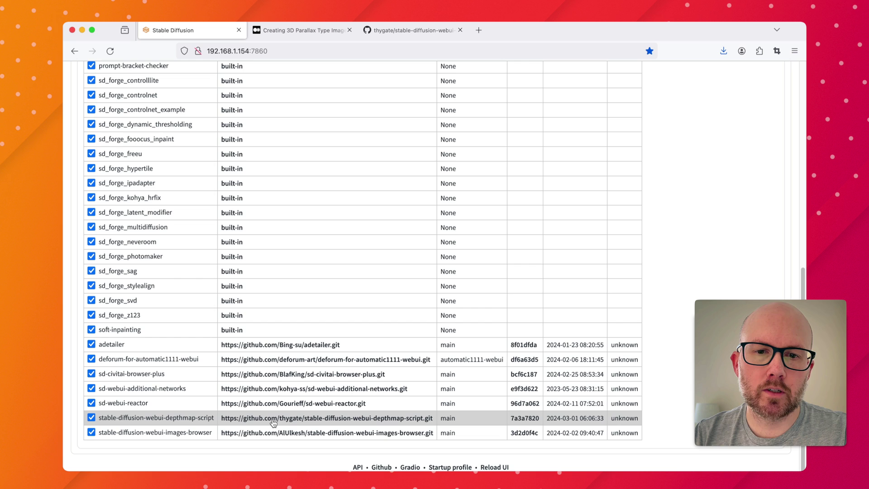
{"action": "scroll", "coordinate": [271, 418], "scroll_direction": "up", "scroll_amount": 8}
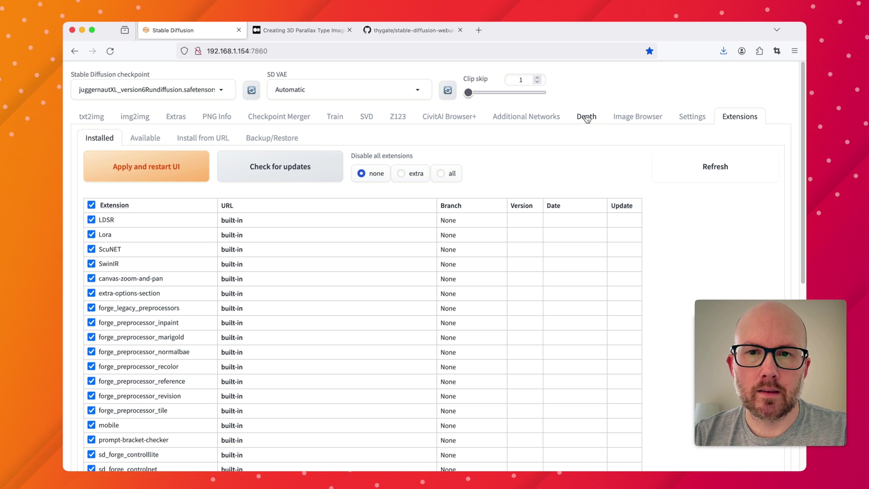
Switch to the Depth tab, with its empty Single Image source and res101 model with BOOST.
{"action": "left_click", "coordinate": [587, 118]}
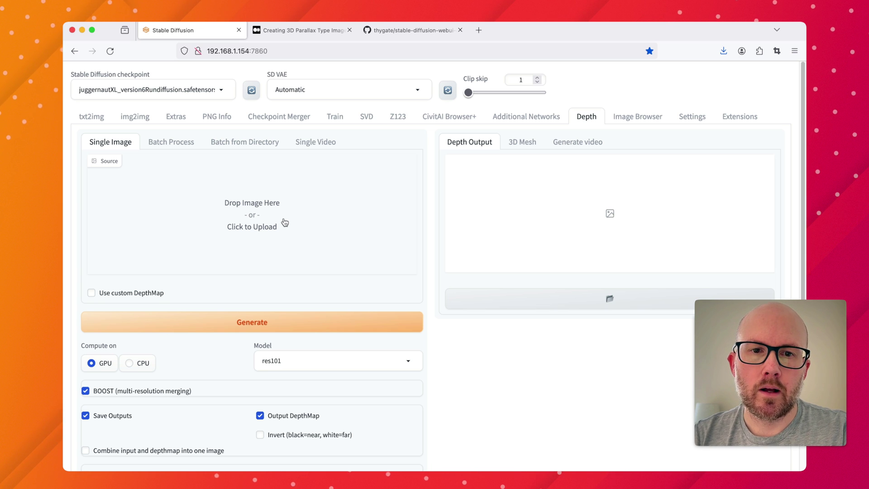
Drag image.png from the Finder Downloads folder into the Depth page's source image area.
{"action": "key", "text": "super+Tab"}
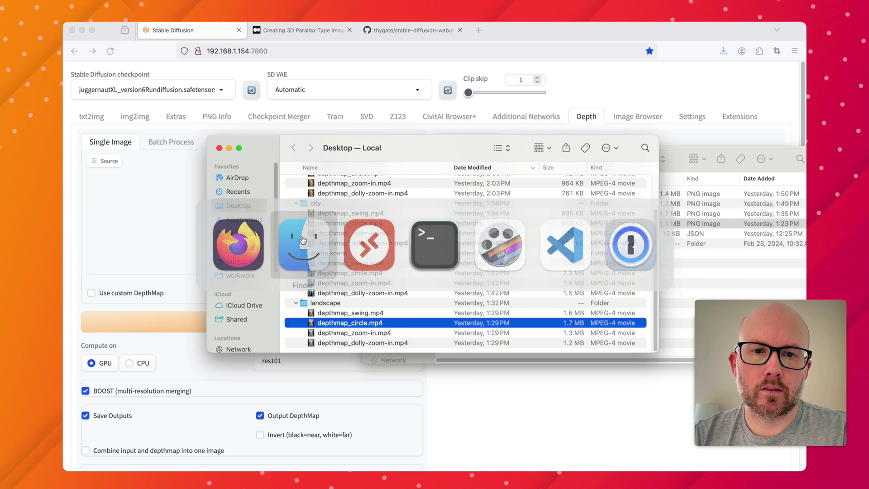
{"action": "left_click", "coordinate": [690, 256]}
{"action": "left_click_drag", "start_coordinate": [459, 224], "coordinate": [151, 179]}
{"action": "left_click", "coordinate": [148, 184]}
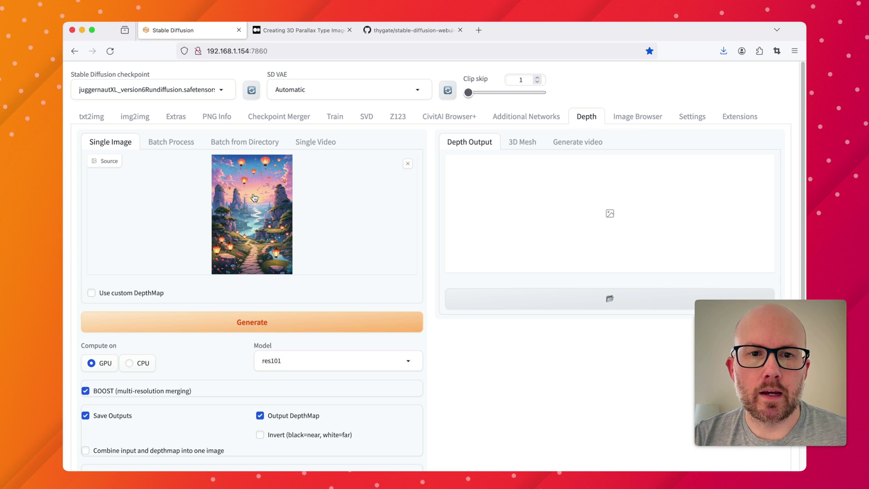
{"action": "scroll", "coordinate": [264, 212], "scroll_direction": "down", "scroll_amount": 1}
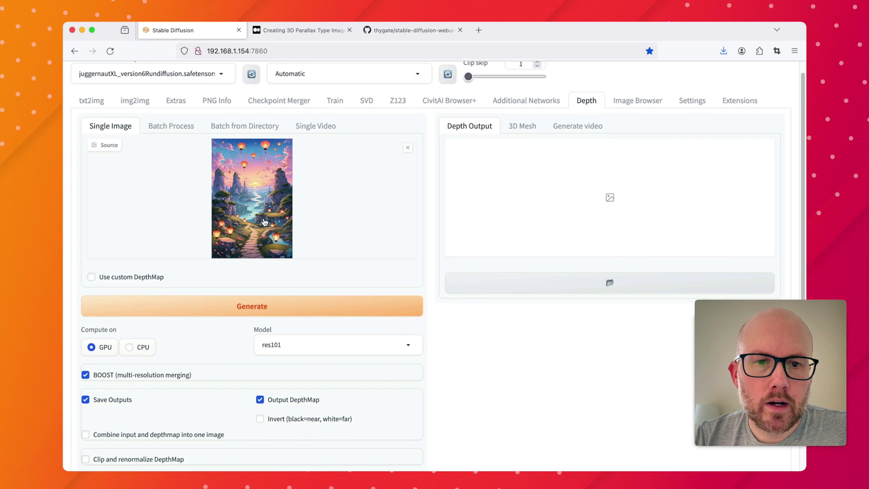
Set the depth model to midas_v21.
{"action": "left_click", "coordinate": [333, 341]}
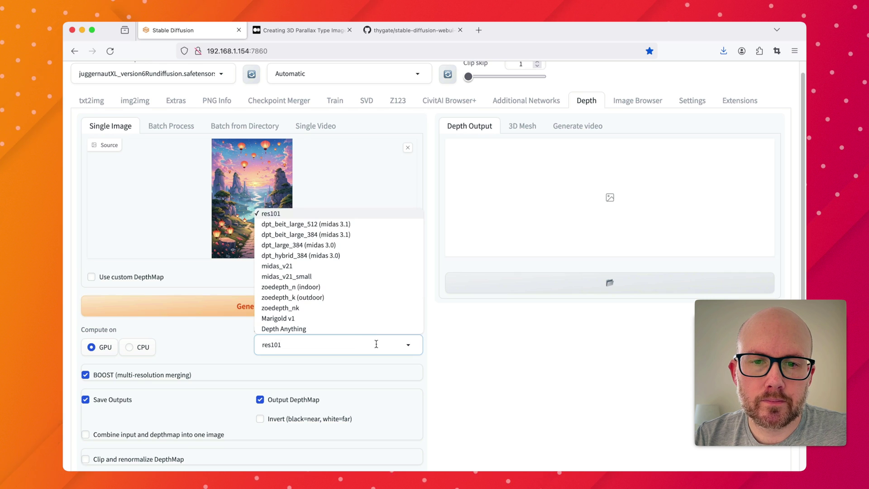
{"action": "left_click", "coordinate": [293, 267]}
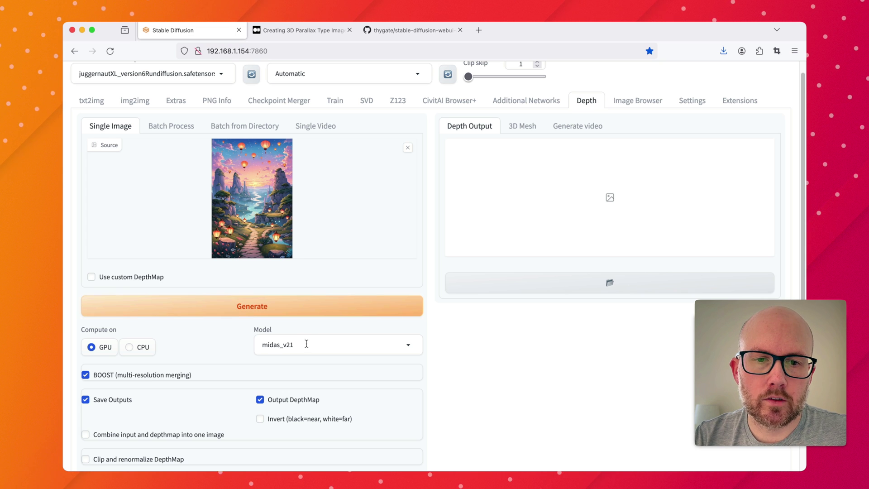
{"action": "scroll", "coordinate": [306, 344], "scroll_direction": "down", "scroll_amount": 2}
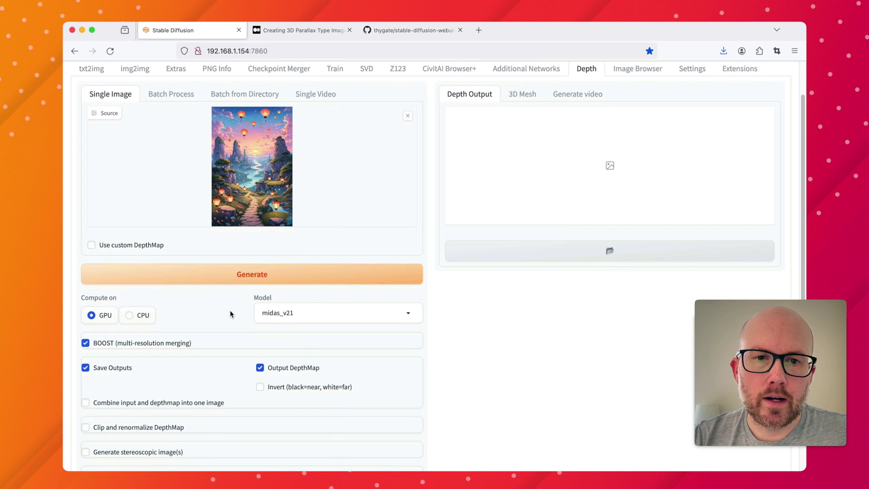
{"action": "scroll", "coordinate": [230, 313], "scroll_direction": "up", "scroll_amount": 3}
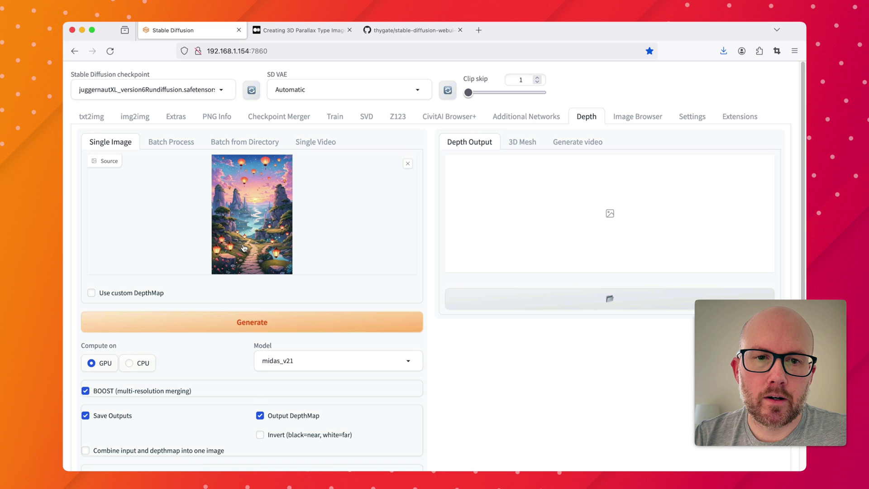
Generate the lantern landscape depth map, which finishes in 20.4 sec.
{"action": "left_click", "coordinate": [265, 328]}
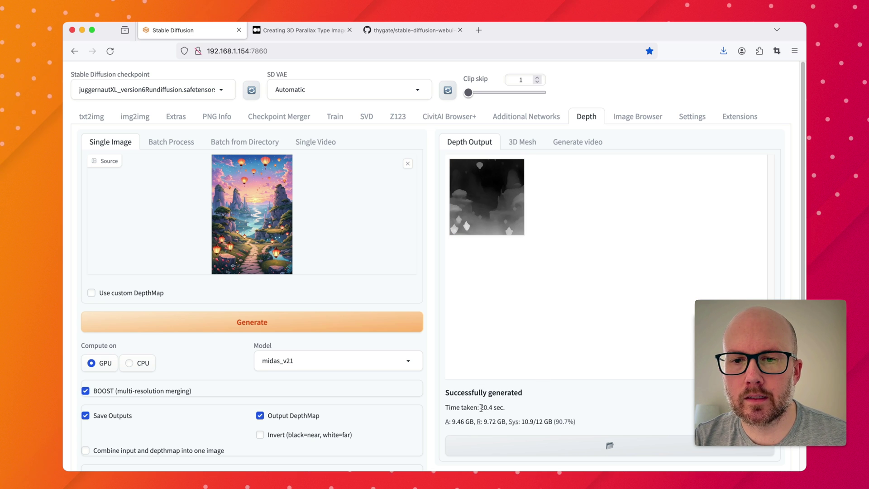
{"action": "left_click_drag", "start_coordinate": [481, 407], "coordinate": [497, 407]}
{"action": "left_click", "coordinate": [496, 407]}
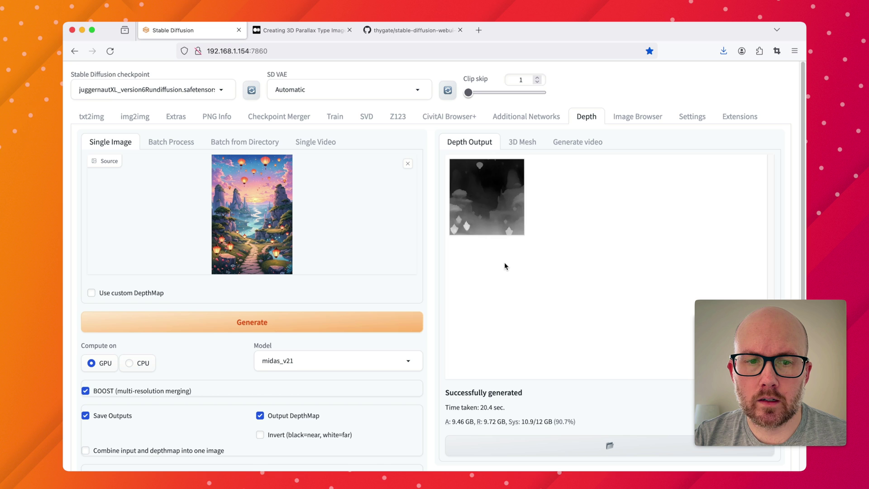
{"action": "scroll", "coordinate": [504, 262], "scroll_direction": "down", "scroll_amount": 1}
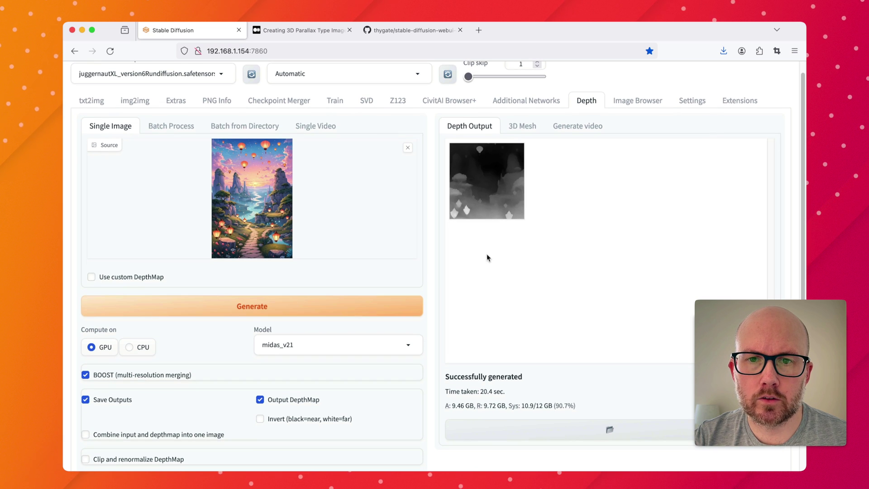
Enlarge the depth map result and scroll through the Depth tab options.
{"action": "left_click", "coordinate": [483, 197]}
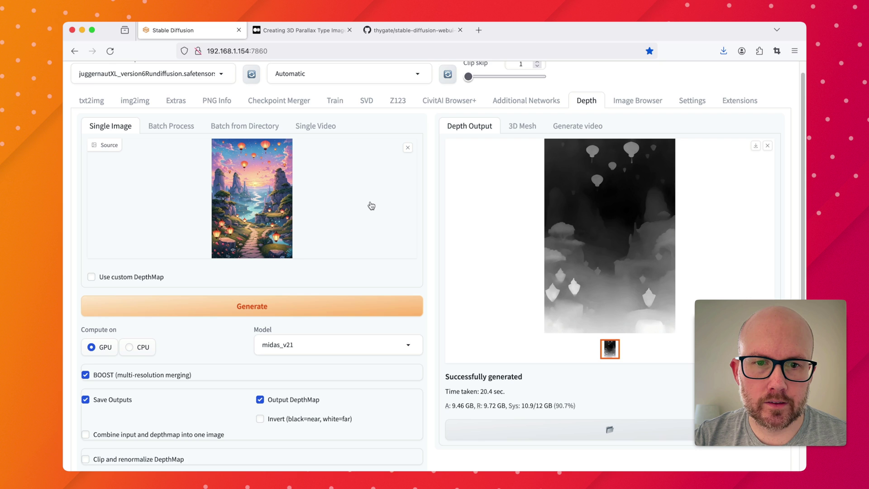
{"action": "scroll", "coordinate": [375, 209], "scroll_direction": "down", "scroll_amount": 2}
{"action": "scroll", "coordinate": [375, 210], "scroll_direction": "down", "scroll_amount": 1}
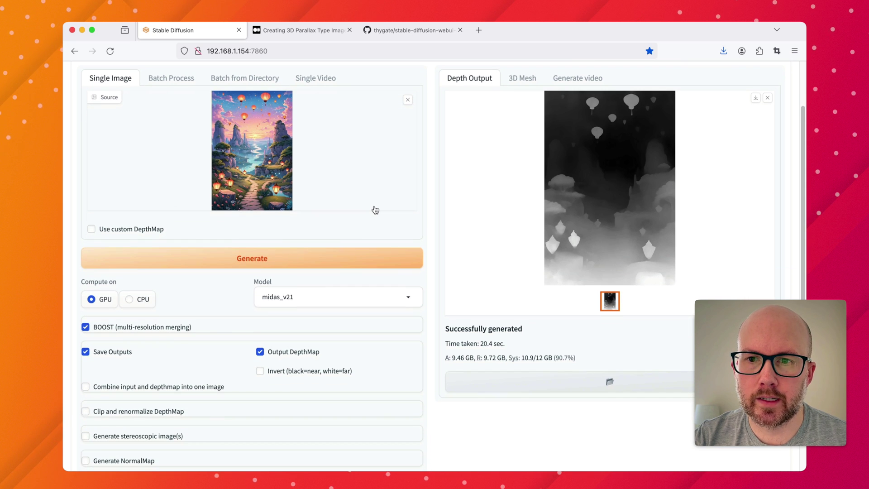
{"action": "scroll", "coordinate": [375, 209], "scroll_direction": "down", "scroll_amount": 5}
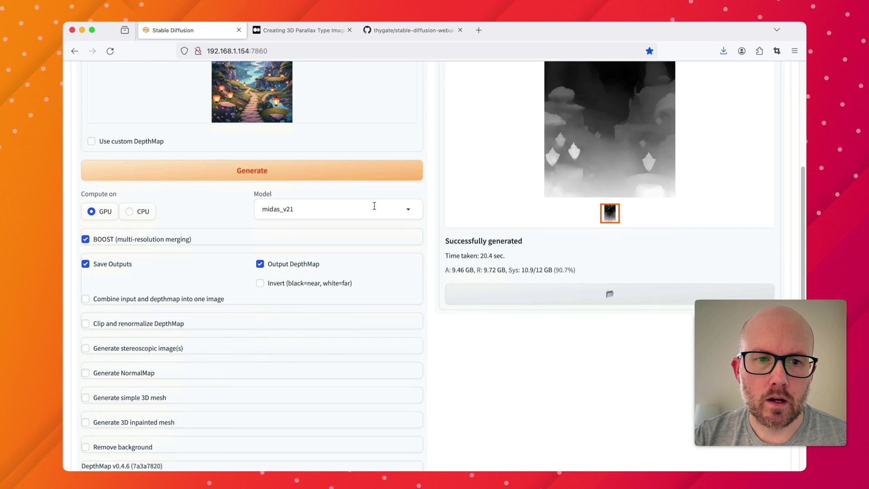
{"action": "scroll", "coordinate": [374, 206], "scroll_direction": "up", "scroll_amount": 4}
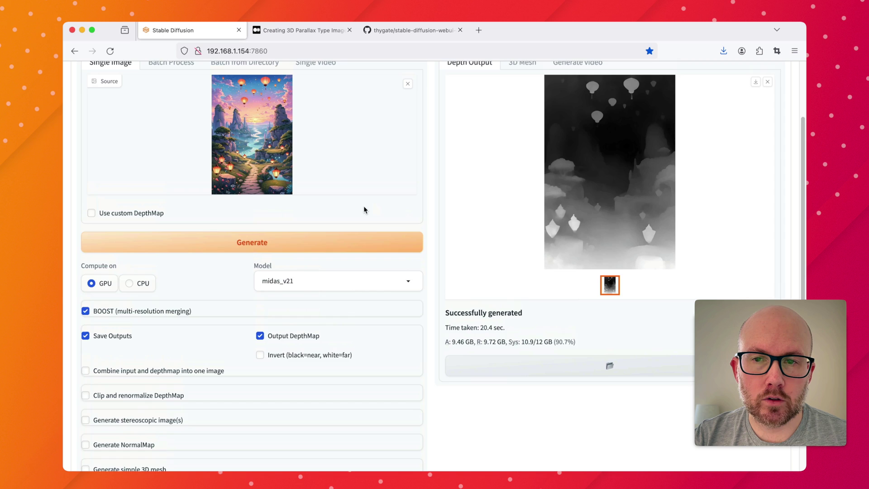
{"action": "scroll", "coordinate": [363, 209], "scroll_direction": "down", "scroll_amount": 4}
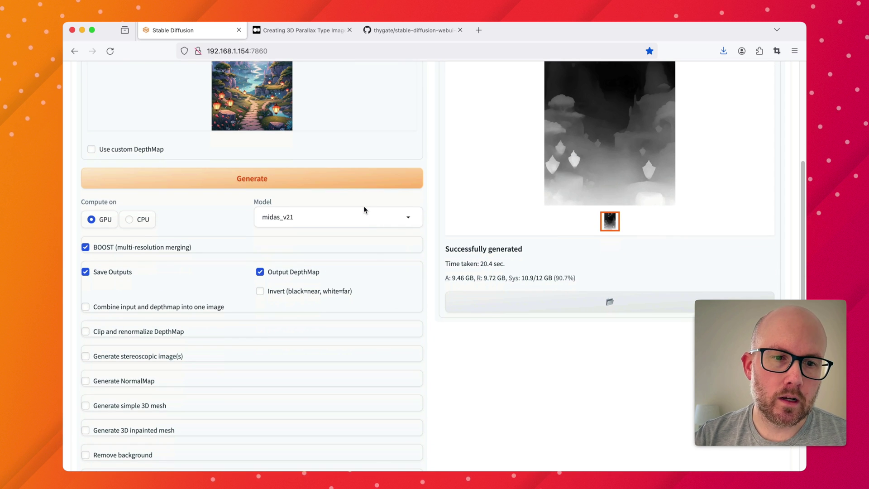
{"action": "scroll", "coordinate": [385, 226], "scroll_direction": "down", "scroll_amount": 4}
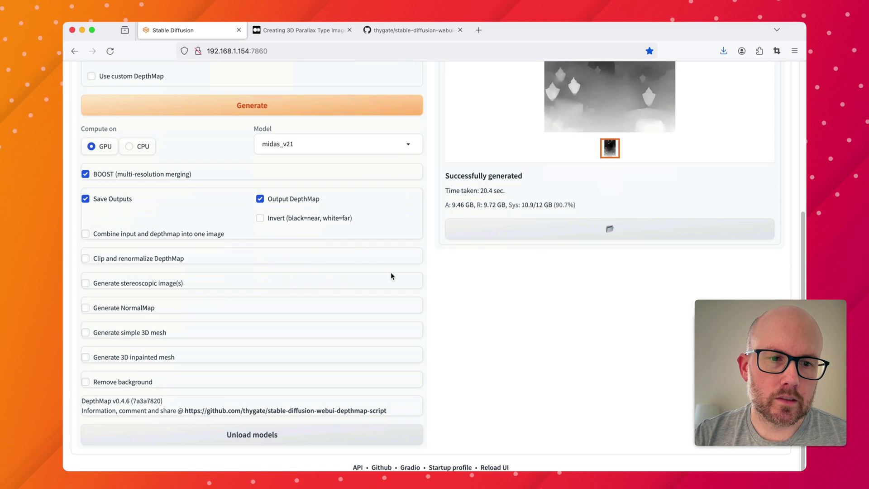
Tick the 'Generate 3D inpainted mesh' checkbox in the Depth options.
{"action": "left_click", "coordinate": [109, 362]}
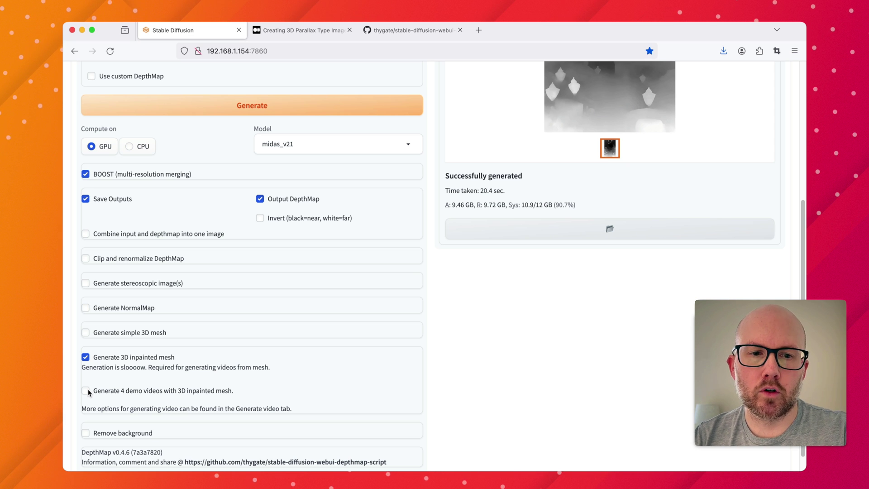
Quick Look the landscape depthmap_swing.mp4 and depthmap_circle.mp4 clips in the Desktop folder.
{"action": "key", "text": "super+Tab"}
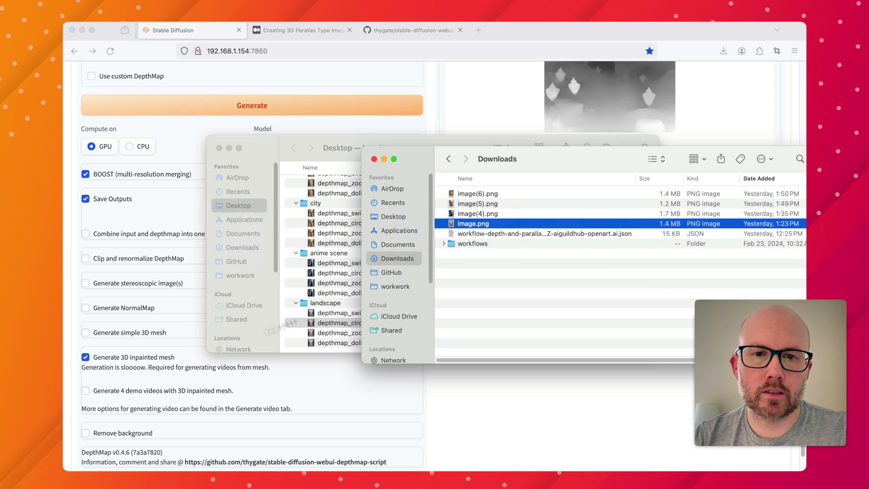
{"action": "left_click", "coordinate": [356, 271]}
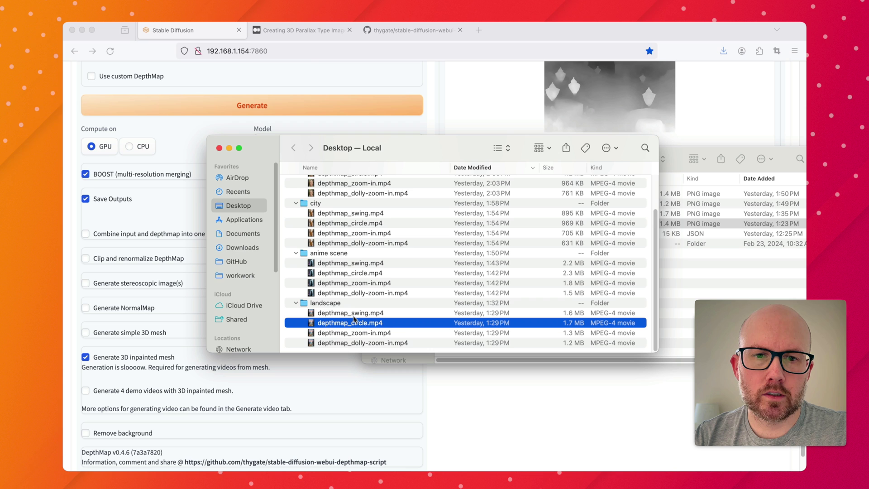
{"action": "left_click", "coordinate": [356, 313]}
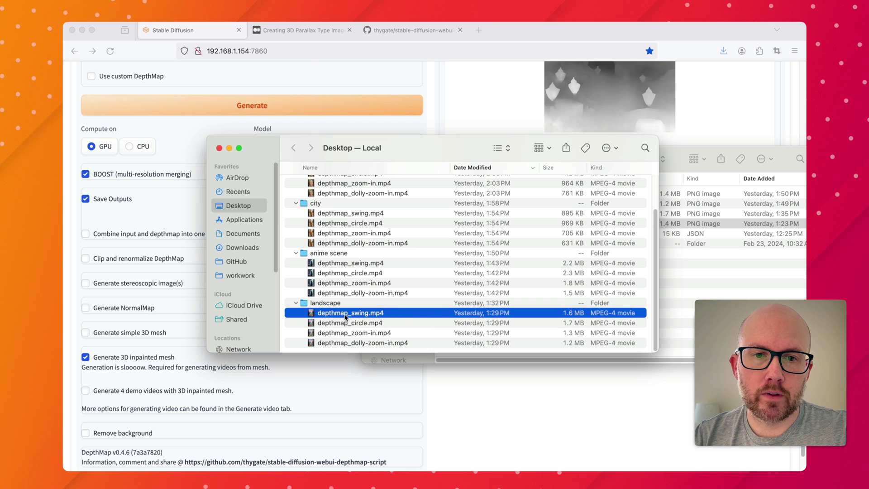
{"action": "key", "text": "space"}
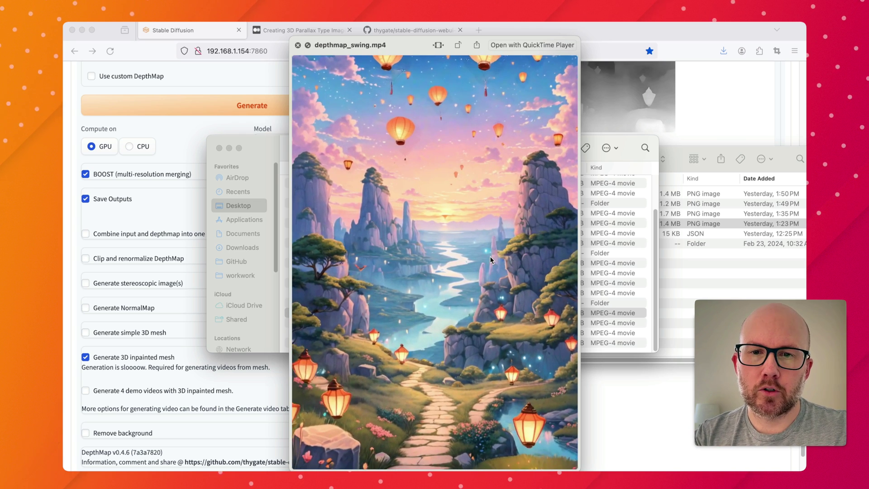
{"action": "key", "text": "space"}
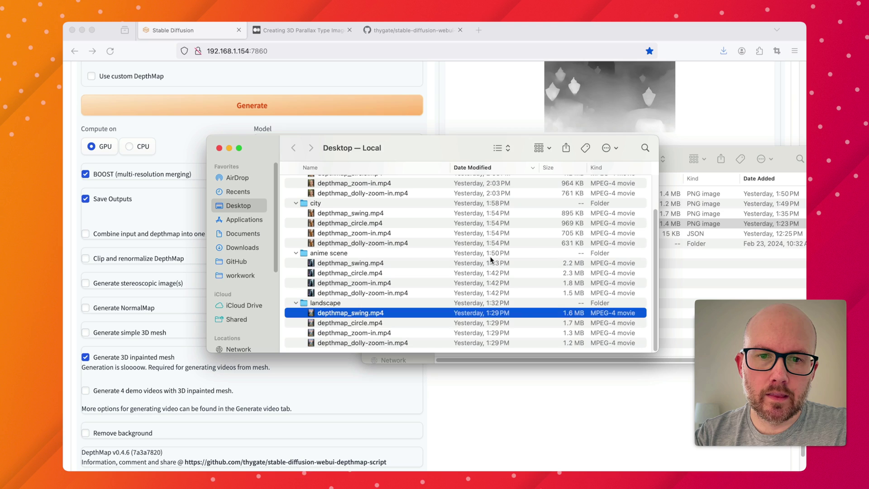
{"action": "key", "text": "Down"}
{"action": "key", "text": "space"}
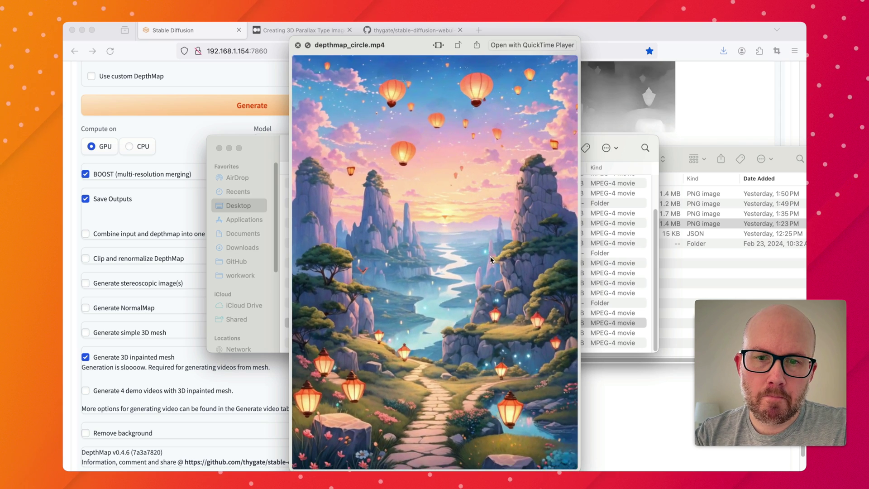
{"action": "key", "text": "space"}
Preview the landscape zoom-in and dolly-zoom-in clips, then close the preview.
{"action": "key", "text": "Down"}
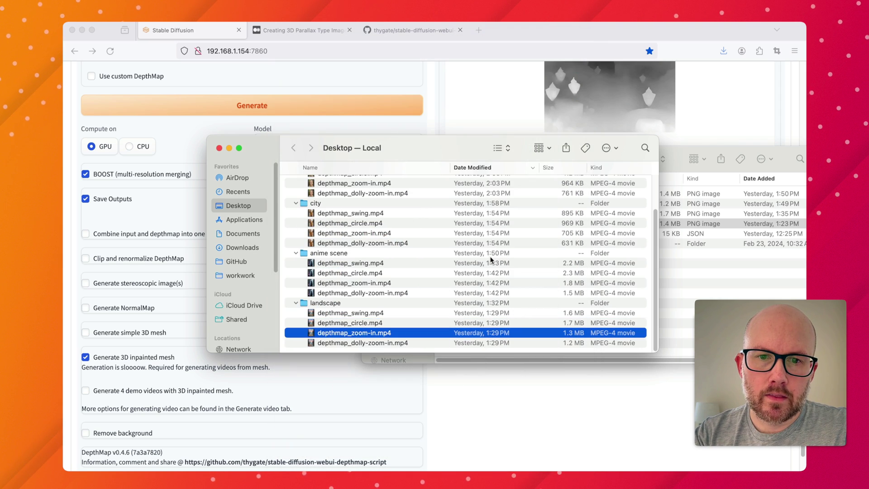
{"action": "key", "text": "space"}
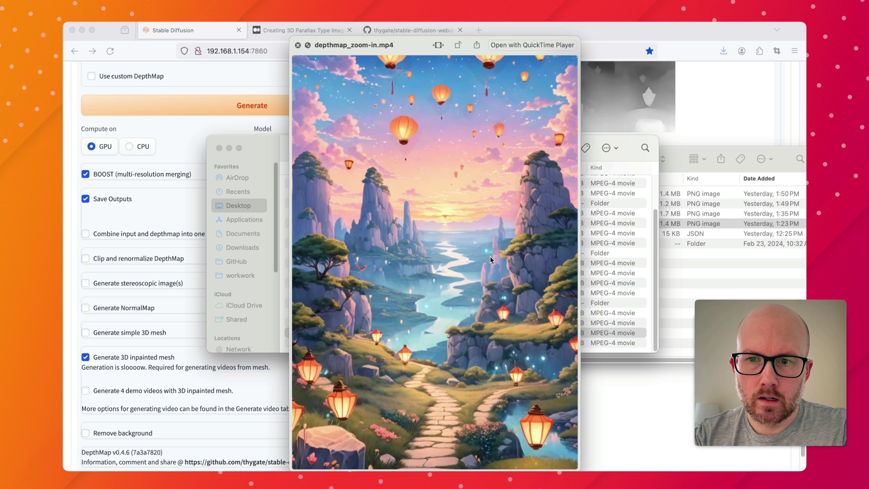
{"action": "key", "text": "Down"}
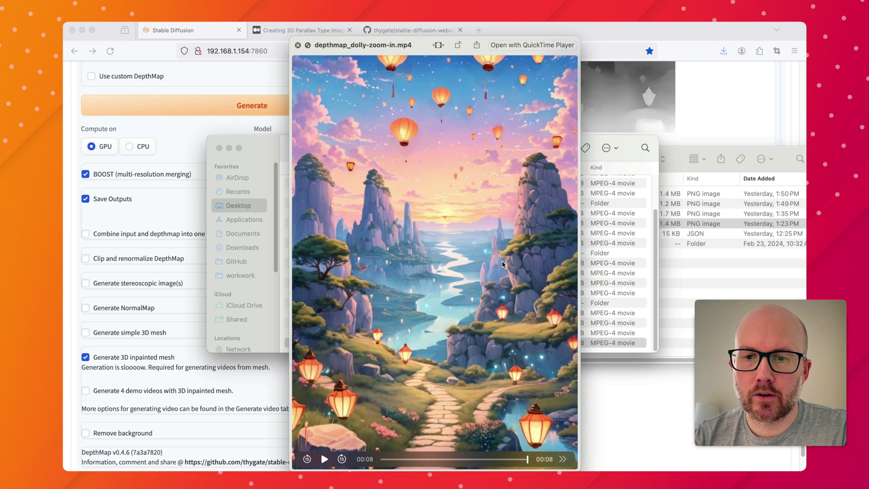
{"action": "key", "text": "space"}
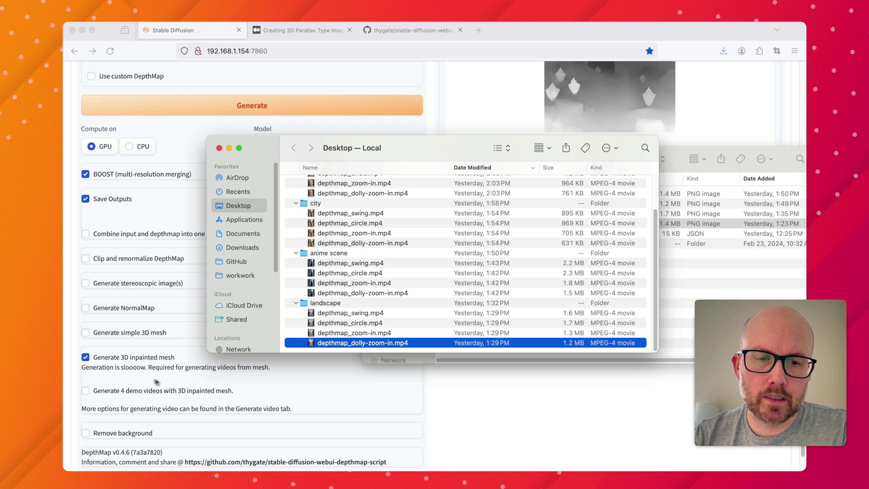
Return to the Depth page showing the lantern source and its generated depth map.
{"action": "left_click", "coordinate": [528, 426]}
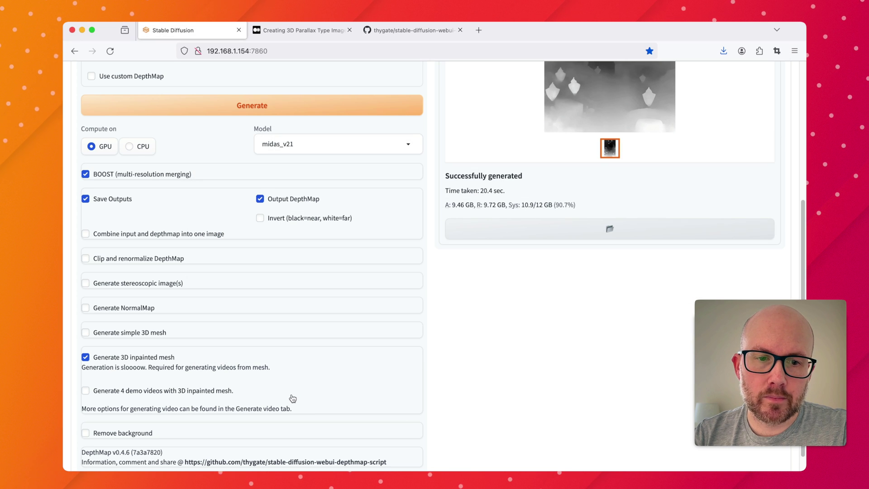
{"action": "scroll", "coordinate": [292, 398], "scroll_direction": "up", "scroll_amount": 2}
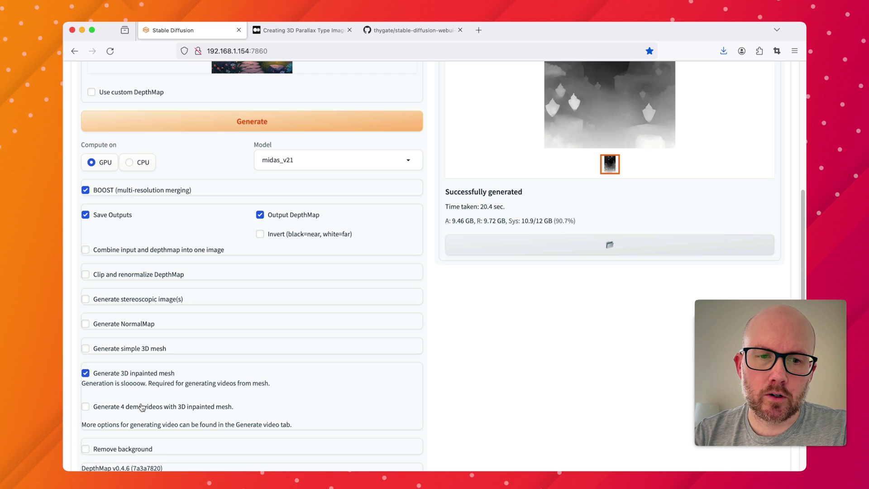
{"action": "scroll", "coordinate": [149, 421], "scroll_direction": "up", "scroll_amount": 3}
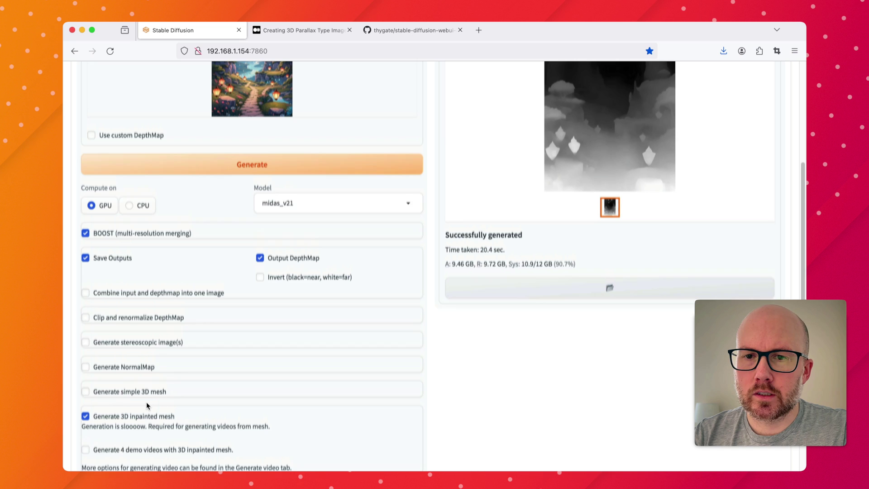
{"action": "scroll", "coordinate": [158, 437], "scroll_direction": "up", "scroll_amount": 3}
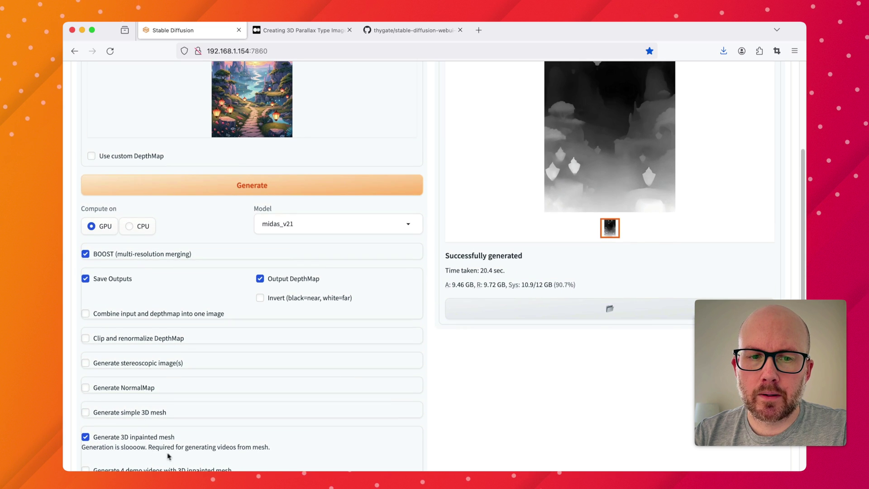
{"action": "scroll", "coordinate": [240, 441], "scroll_direction": "up", "scroll_amount": 6}
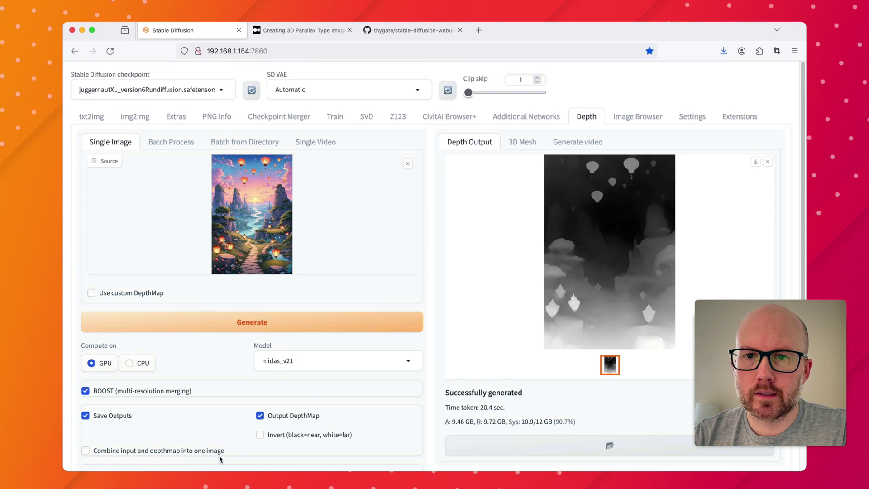
{"action": "scroll", "coordinate": [317, 403], "scroll_direction": "down", "scroll_amount": 1}
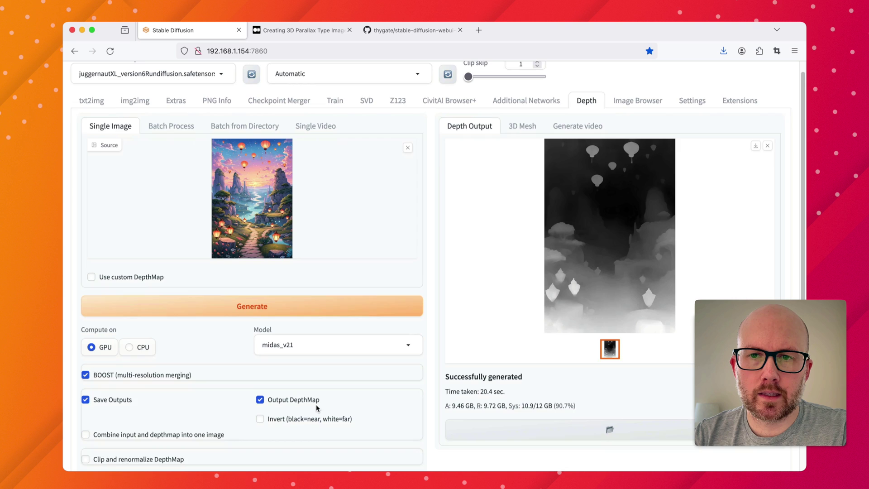
{"action": "scroll", "coordinate": [317, 403], "scroll_direction": "up", "scroll_amount": 1}
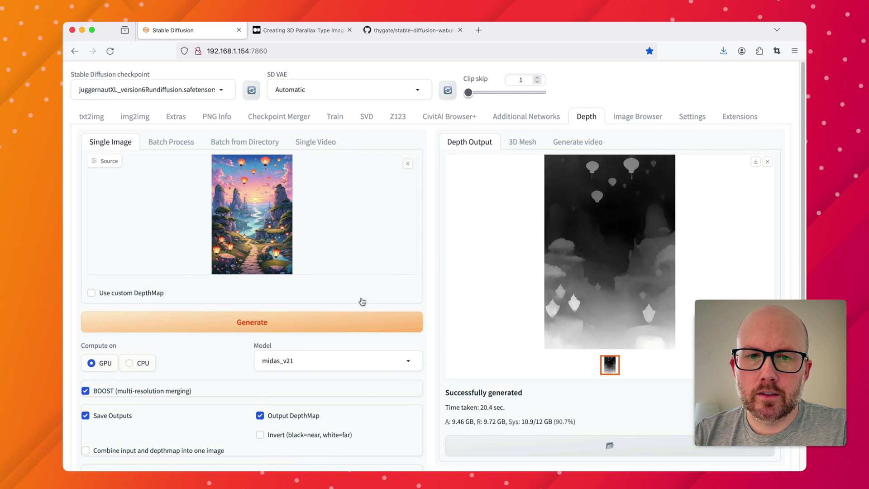
{"action": "scroll", "coordinate": [348, 307], "scroll_direction": "down", "scroll_amount": 1}
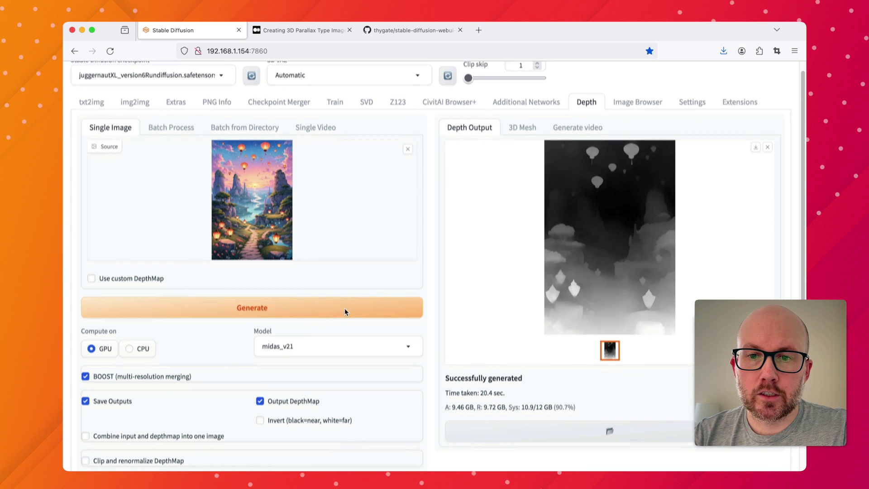
Check the 3D Mesh and Depth Output tabs and confirm 'Generate 3D inpainted mesh' is ticked.
{"action": "left_click", "coordinate": [523, 129]}
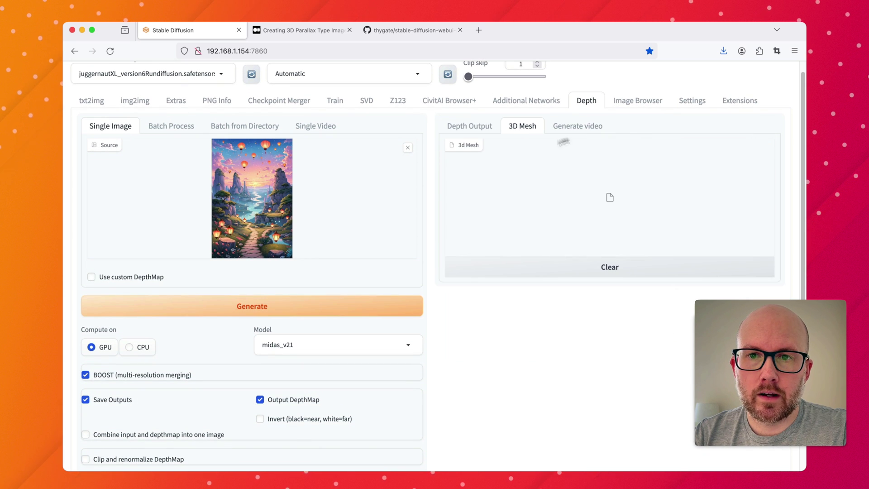
{"action": "left_click", "coordinate": [467, 127]}
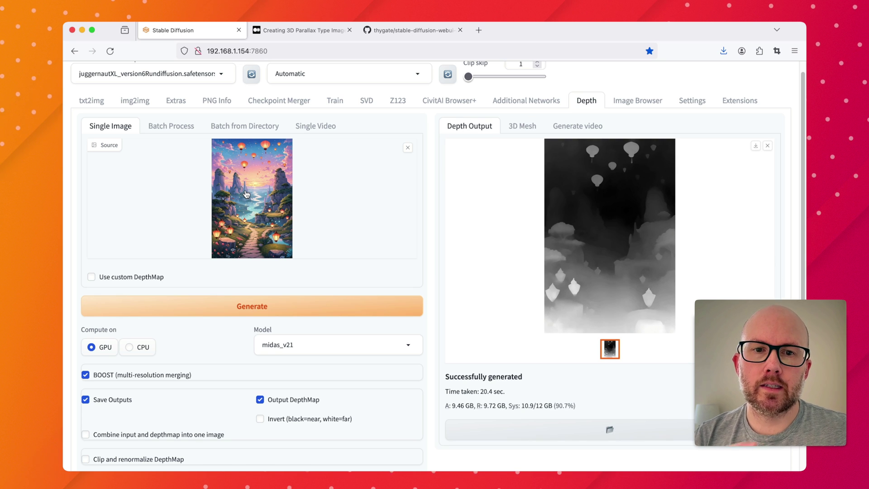
{"action": "scroll", "coordinate": [288, 262], "scroll_direction": "down", "scroll_amount": 5}
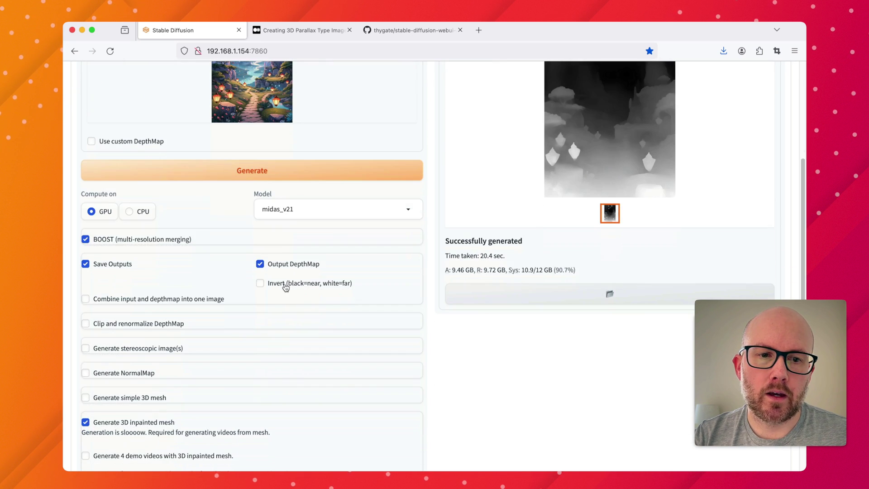
{"action": "scroll", "coordinate": [286, 284], "scroll_direction": "up", "scroll_amount": 5}
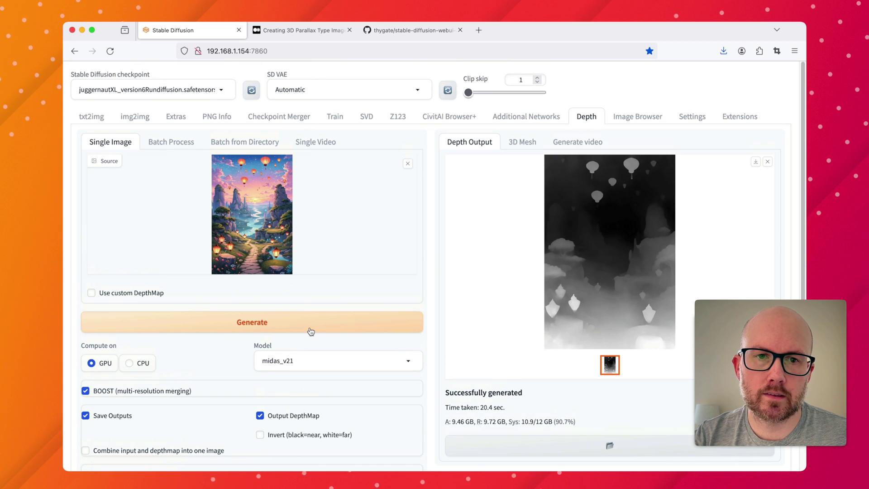
Generate and orbit the inpainted 3D mesh, then open Generate video with input mesh depthmap-0016.obj.
{"action": "left_click", "coordinate": [311, 331]}
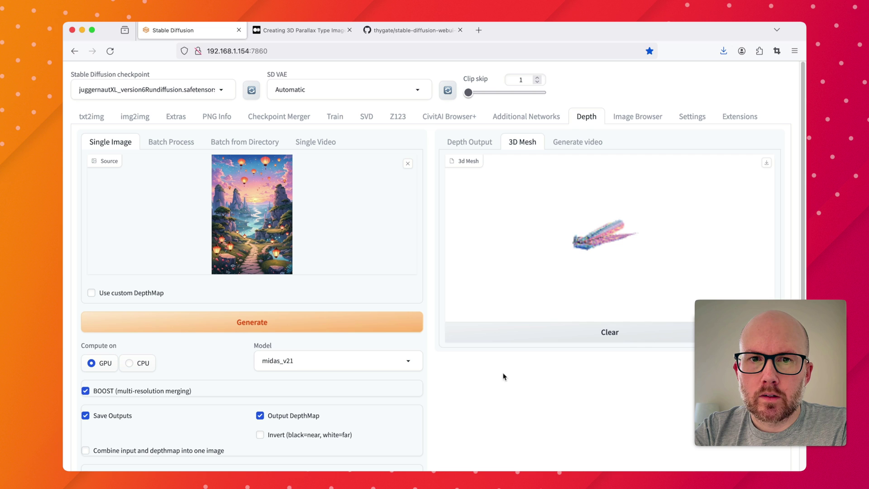
{"action": "left_click_drag", "start_coordinate": [581, 258], "coordinate": [547, 217]}
{"action": "mouse_move", "coordinate": [601, 229]}
{"action": "left_mouse_down"}
{"action": "mouse_move", "coordinate": [644, 232]}
{"action": "mouse_move", "coordinate": [665, 253]}
{"action": "mouse_move", "coordinate": [634, 253]}
{"action": "left_mouse_up"}
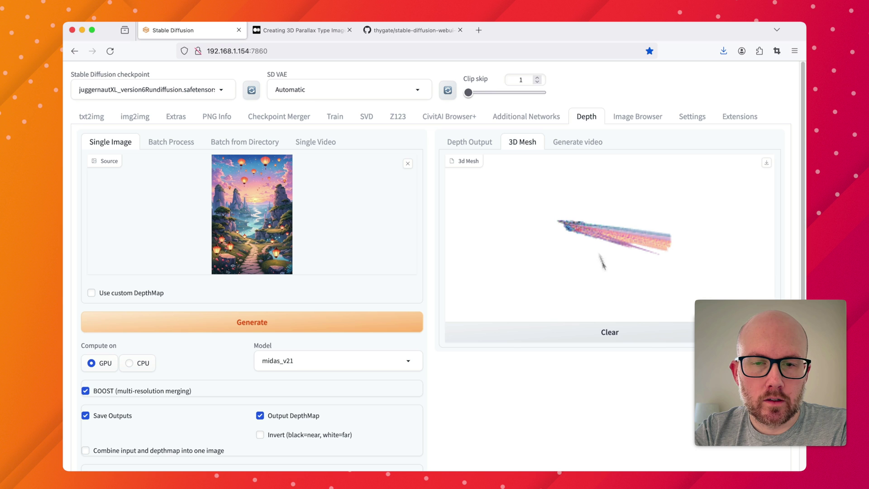
{"action": "left_click", "coordinate": [583, 140]}
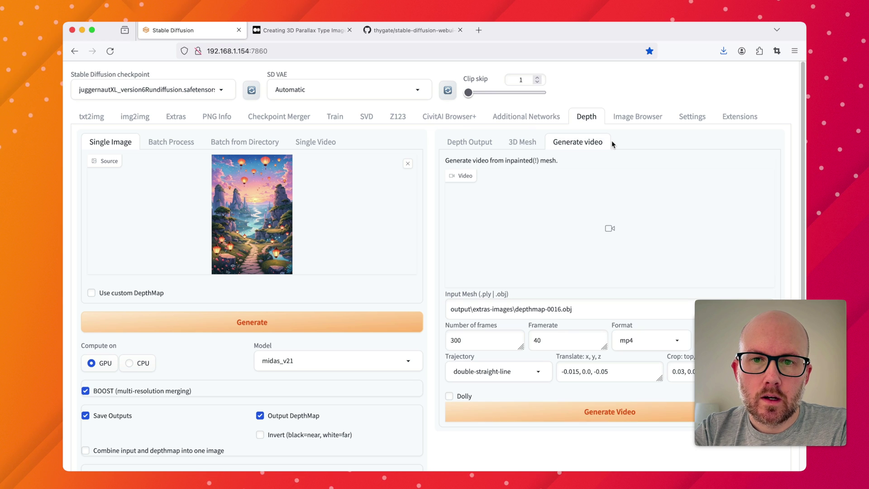
{"action": "double_click", "coordinate": [578, 308]}
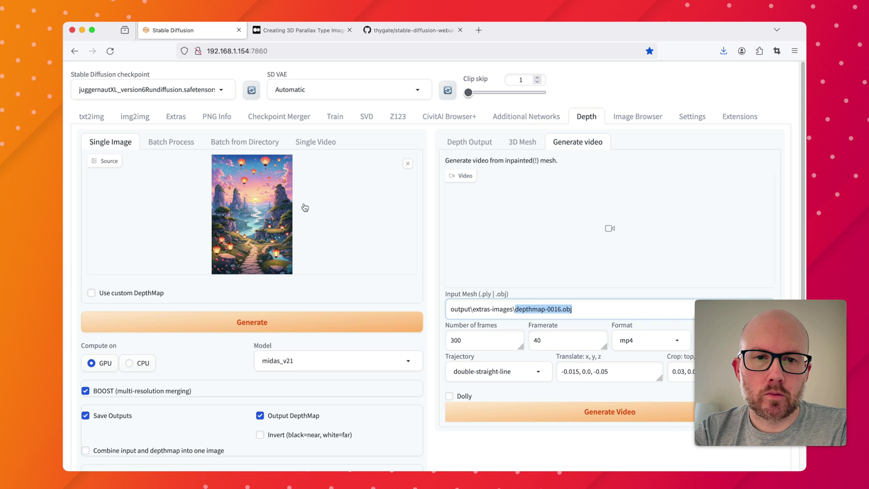
Switch to Finder and open output, then its extras-images folder.
{"action": "key", "text": "super+Tab"}
{"action": "key", "text": "super+Tab"}
{"action": "key", "text": "super+Tab"}
{"action": "scroll", "coordinate": [398, 317], "scroll_direction": "down", "scroll_amount": 1}
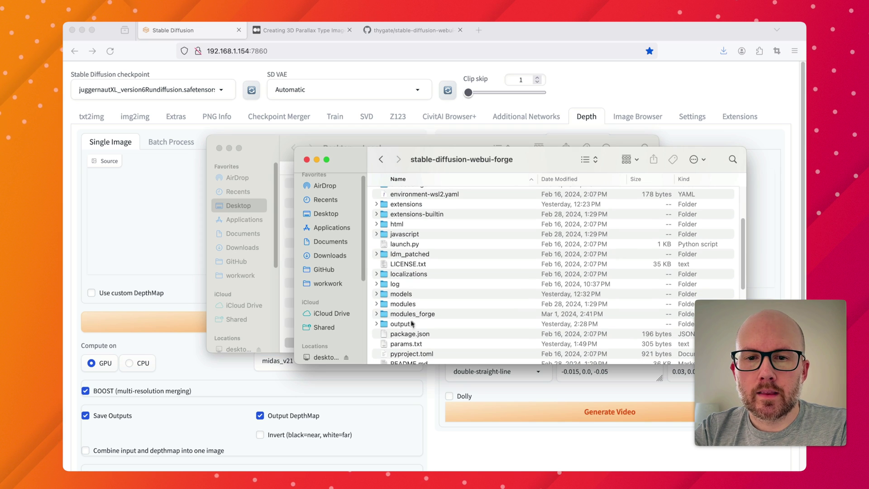
{"action": "double_click", "coordinate": [403, 323]}
{"action": "left_click", "coordinate": [410, 194]}
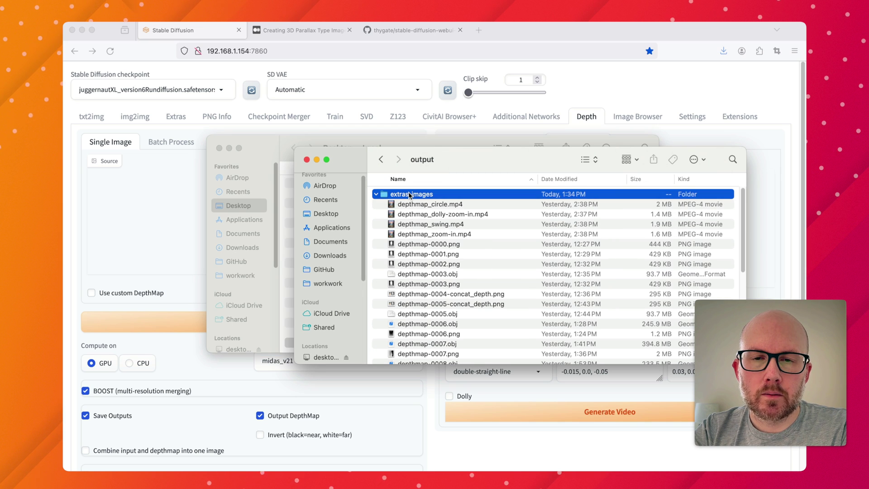
{"action": "double_click", "coordinate": [410, 194]}
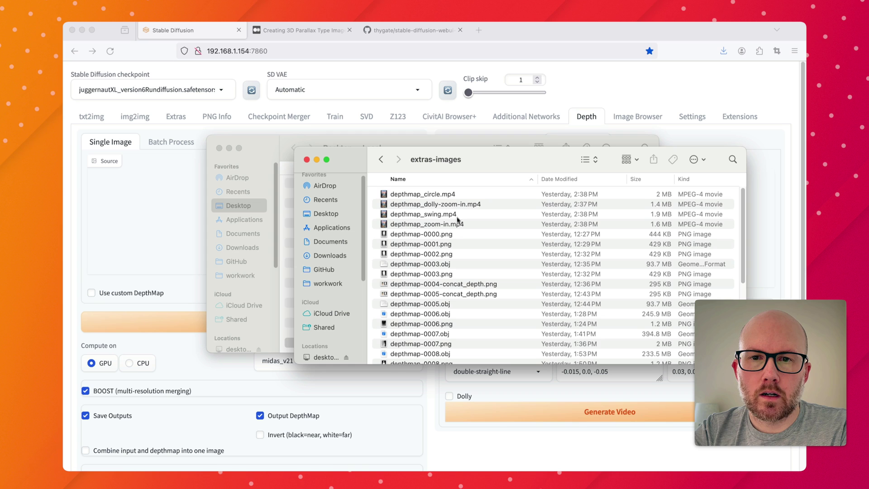
Compare the sizes of depthmap-0003, 0006 and 0007 .obj mesh files.
{"action": "left_click", "coordinate": [447, 263]}
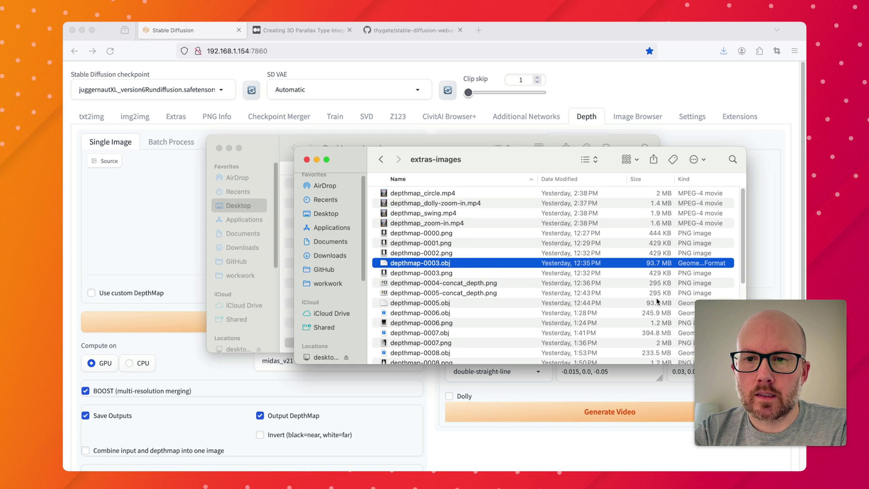
{"action": "scroll", "coordinate": [656, 303], "scroll_direction": "down", "scroll_amount": 1}
{"action": "left_click", "coordinate": [649, 312]}
{"action": "left_click", "coordinate": [656, 334]}
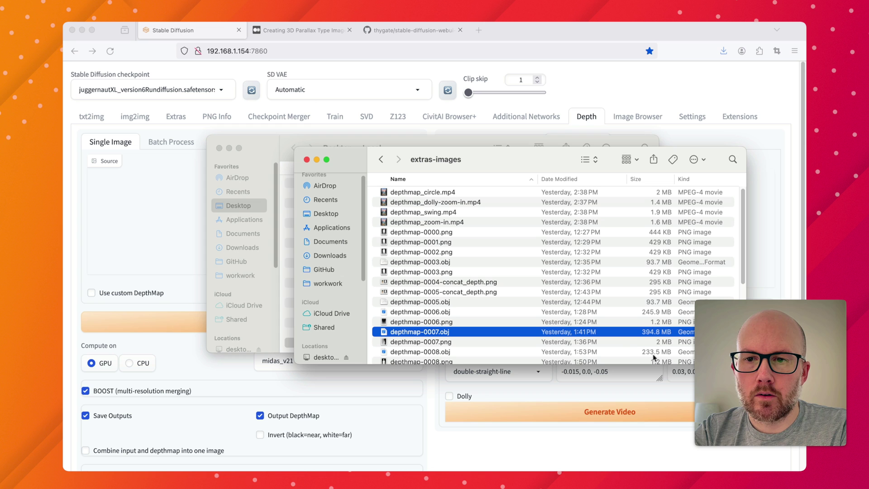
{"action": "scroll", "coordinate": [632, 342], "scroll_direction": "down", "scroll_amount": 10}
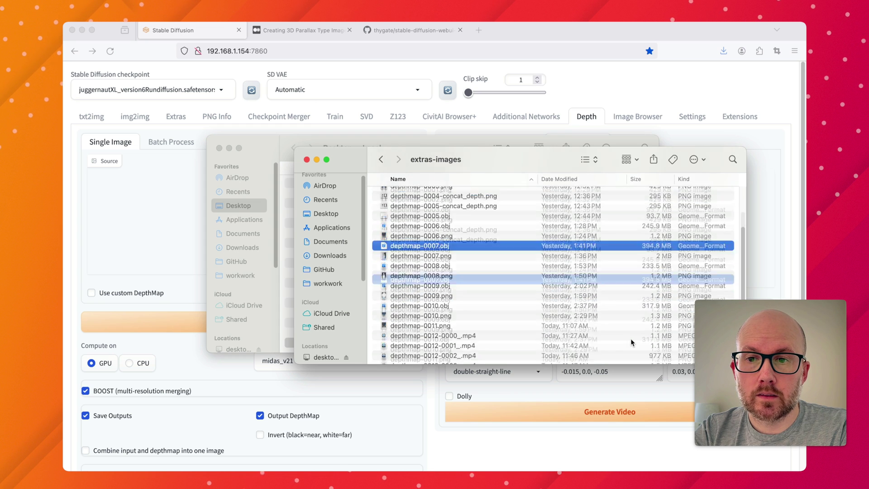
{"action": "scroll", "coordinate": [631, 342], "scroll_direction": "up", "scroll_amount": 5}
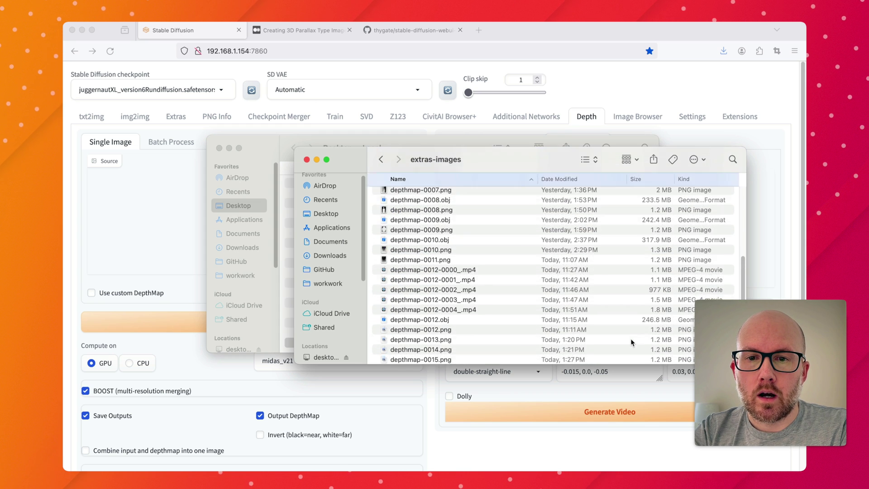
{"action": "scroll", "coordinate": [631, 337], "scroll_direction": "up", "scroll_amount": 2}
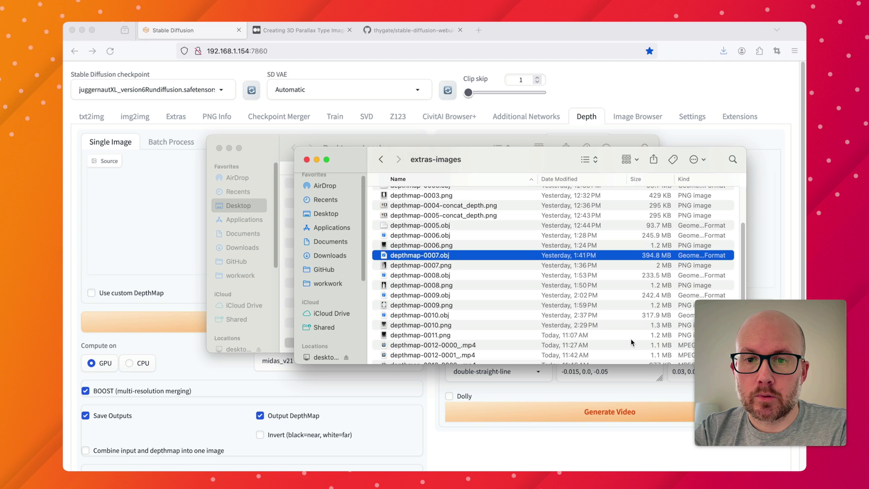
{"action": "scroll", "coordinate": [631, 341], "scroll_direction": "up", "scroll_amount": 2}
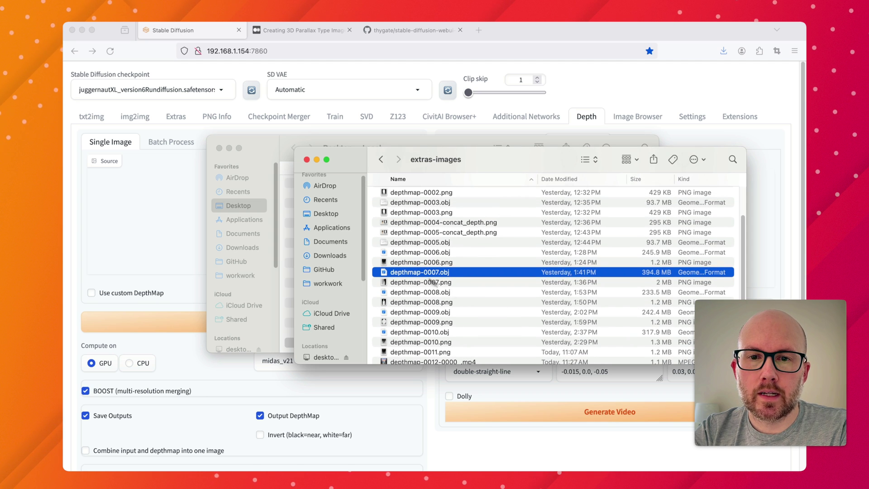
Return to the WebUI video settings and look up the article's Dolly Zoom In values.
{"action": "left_click", "coordinate": [546, 447]}
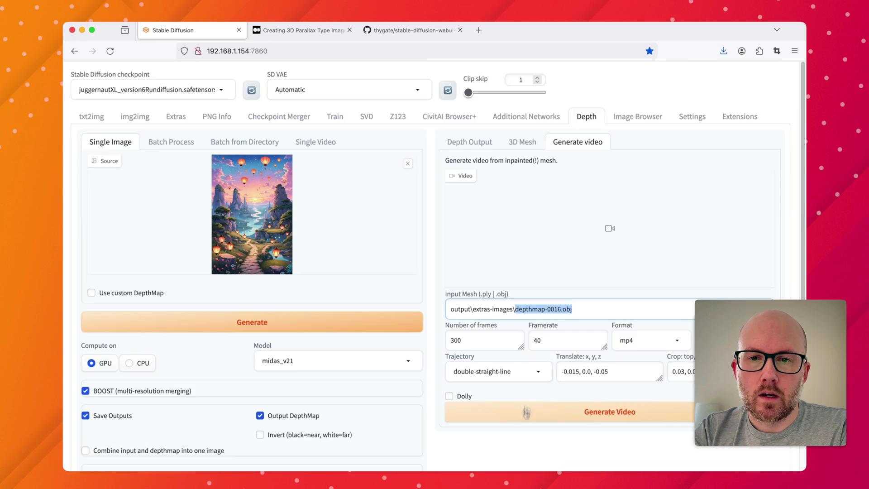
{"action": "scroll", "coordinate": [419, 315], "scroll_direction": "down", "scroll_amount": 3}
{"action": "scroll", "coordinate": [420, 315], "scroll_direction": "up", "scroll_amount": 2}
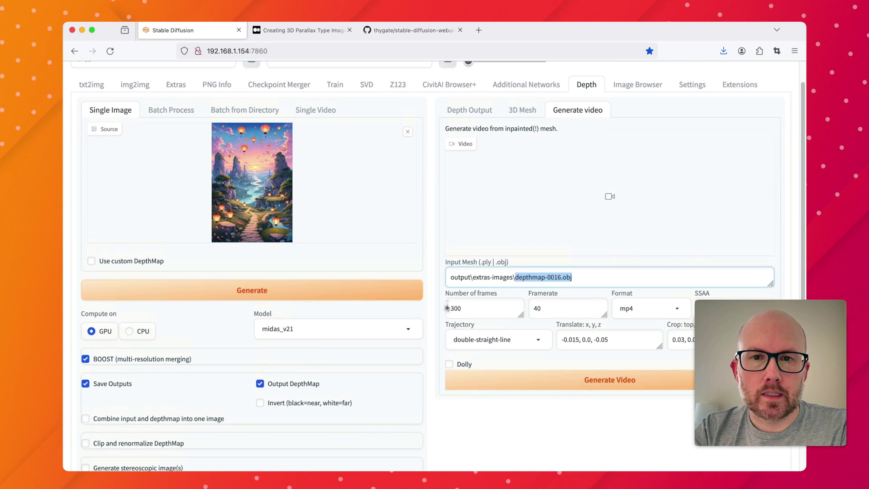
{"action": "left_click", "coordinate": [487, 311]}
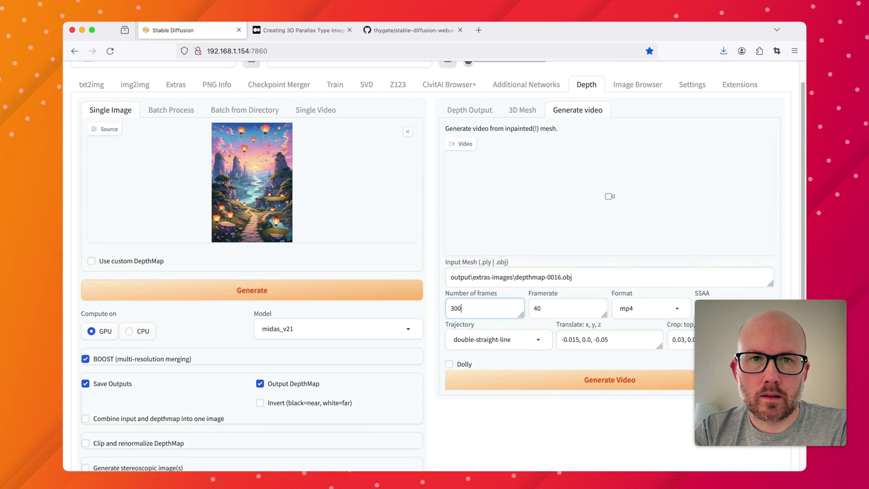
{"action": "left_click", "coordinate": [299, 30]}
{"action": "scroll", "coordinate": [473, 291], "scroll_direction": "down", "scroll_amount": 15}
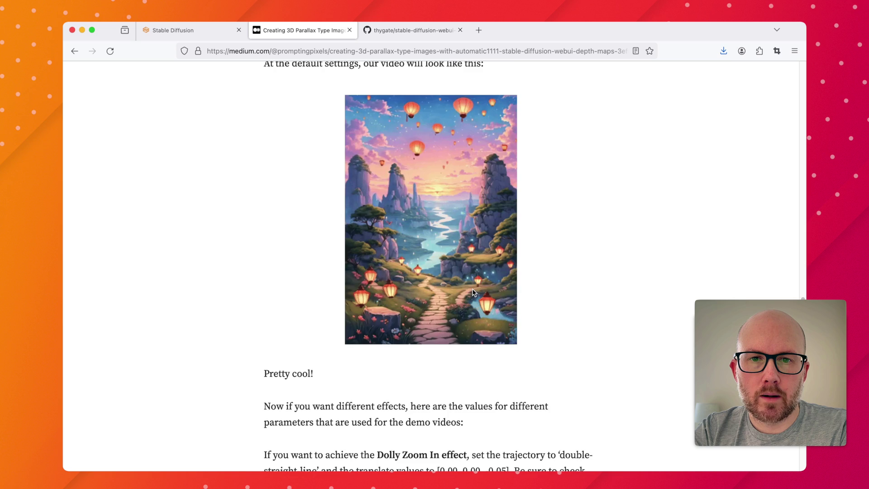
{"action": "scroll", "coordinate": [473, 292], "scroll_direction": "down", "scroll_amount": 7}
{"action": "scroll", "coordinate": [363, 225], "scroll_direction": "up", "scroll_amount": 1}
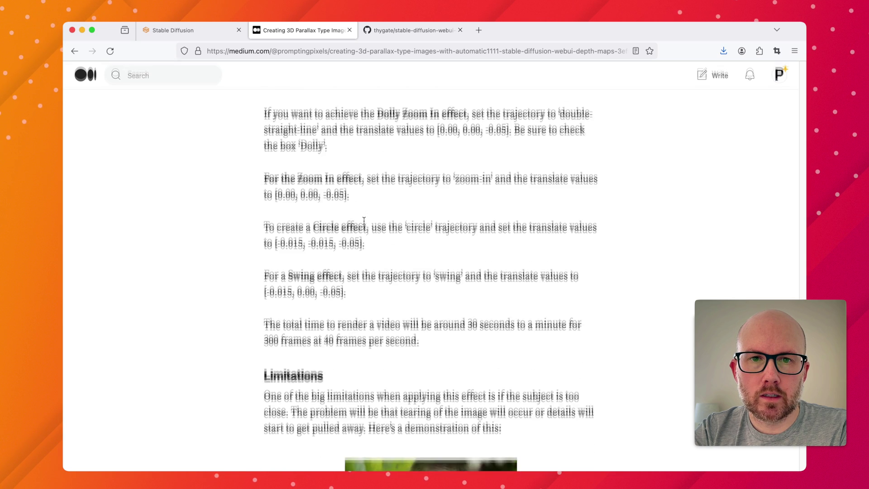
Set the video translate to 0.00, 0.00, -0.05 from the article and enable Dolly.
{"action": "left_click_drag", "start_coordinate": [440, 157], "coordinate": [506, 157]}
{"action": "key", "text": "super+c"}
{"action": "left_click", "coordinate": [206, 31]}
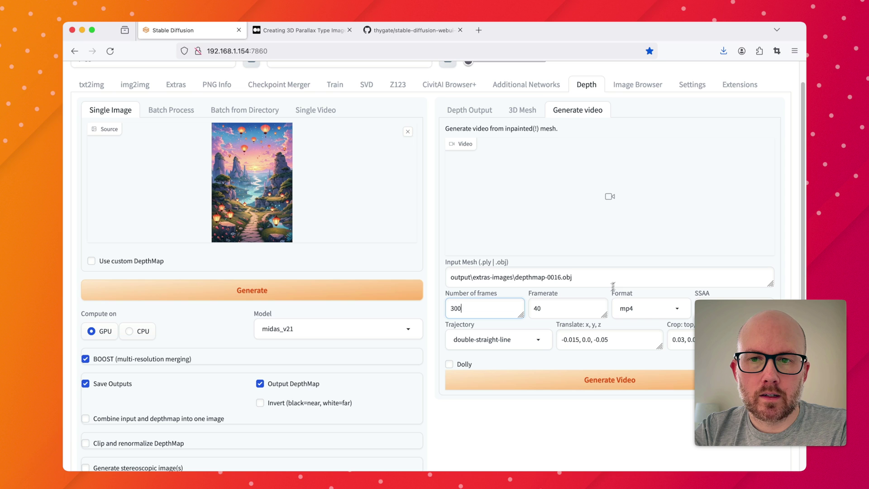
{"action": "triple_click", "coordinate": [609, 343]}
{"action": "key", "text": "super+v"}
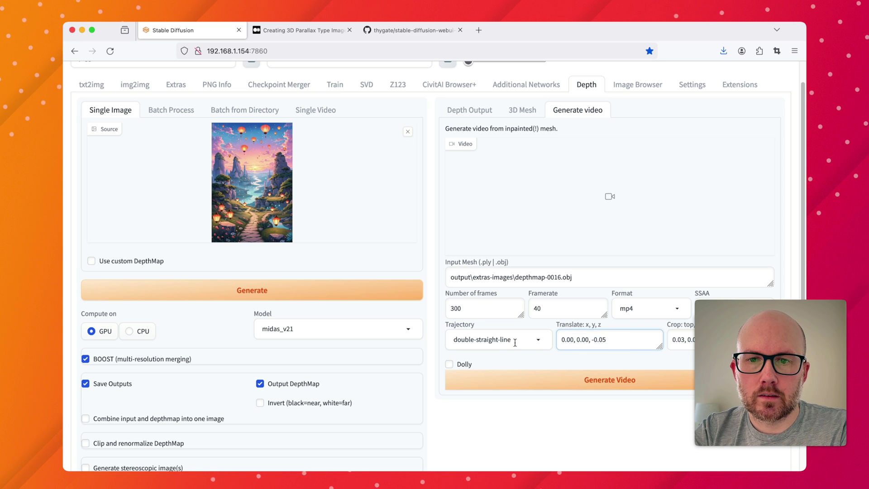
{"action": "left_click", "coordinate": [461, 365]}
Recheck the article's effect values, then return to the depth video settings.
{"action": "left_click", "coordinate": [298, 30]}
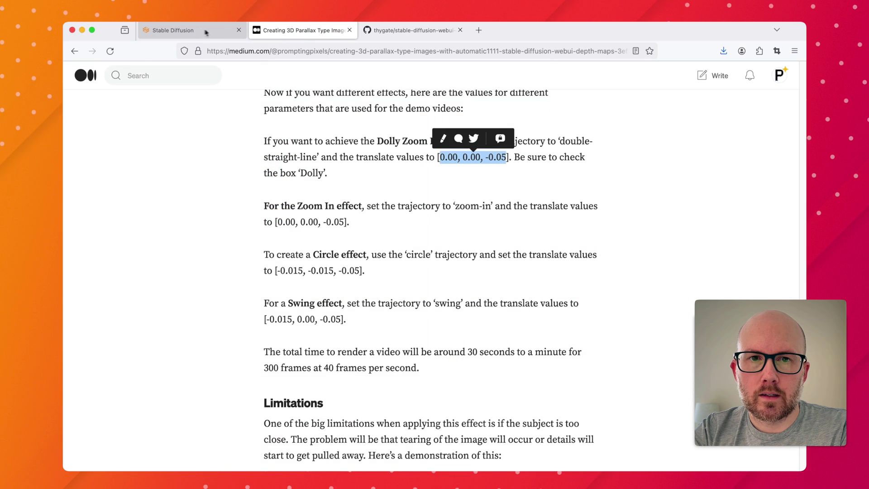
{"action": "left_click", "coordinate": [396, 181]}
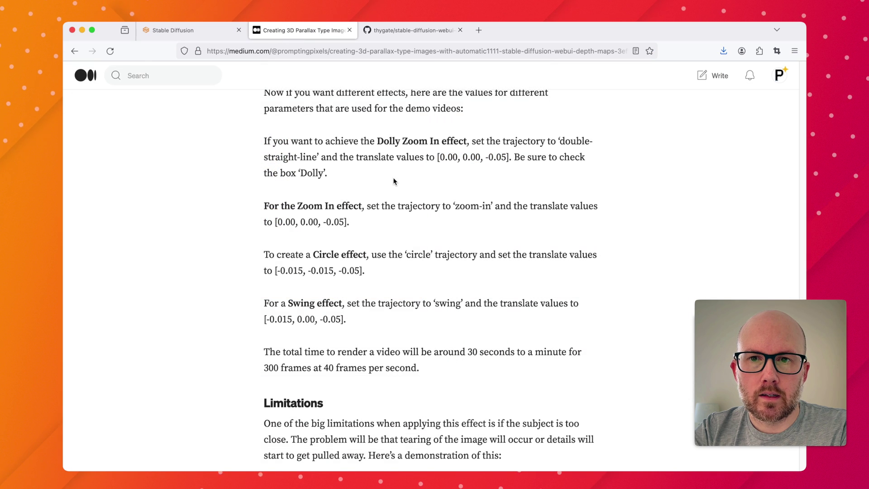
{"action": "left_click", "coordinate": [199, 31]}
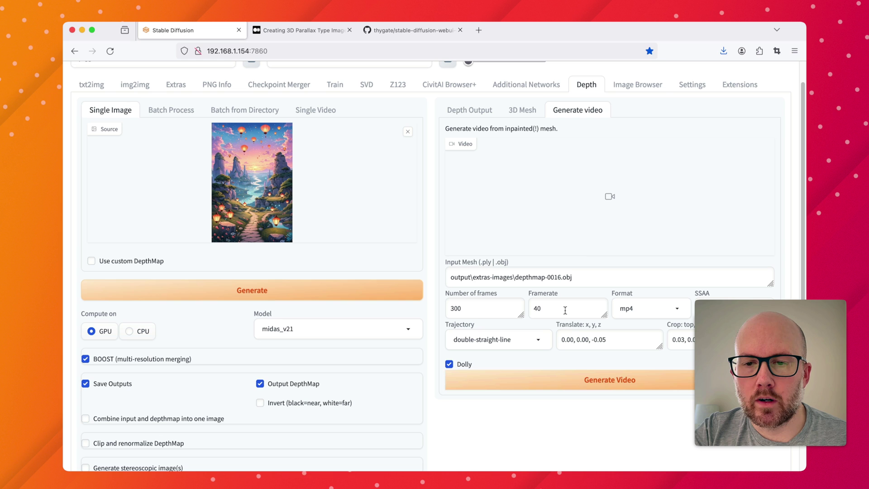
Render the dolly-zoom video from depthmap-0016.obj, then view the depthmap script's GitHub README.
{"action": "left_click", "coordinate": [589, 382]}
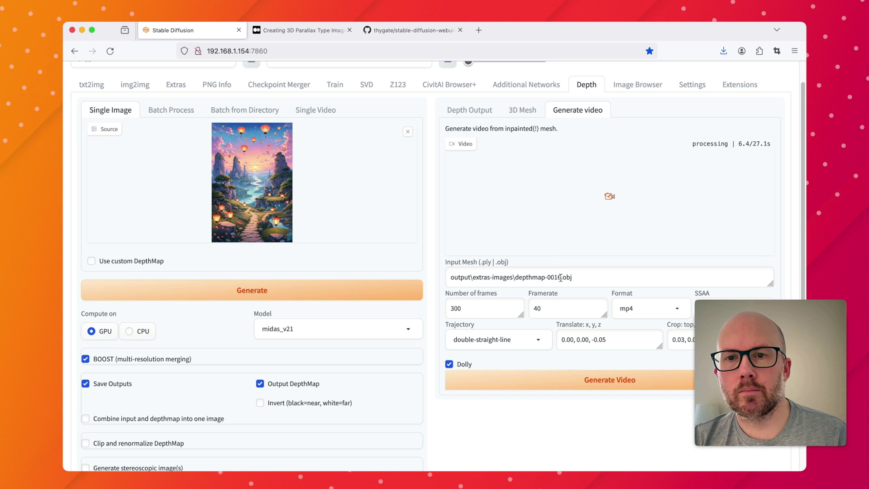
{"action": "left_click_drag", "start_coordinate": [514, 277], "coordinate": [560, 277]}
{"action": "left_click", "coordinate": [587, 280]}
{"action": "left_click", "coordinate": [572, 277]}
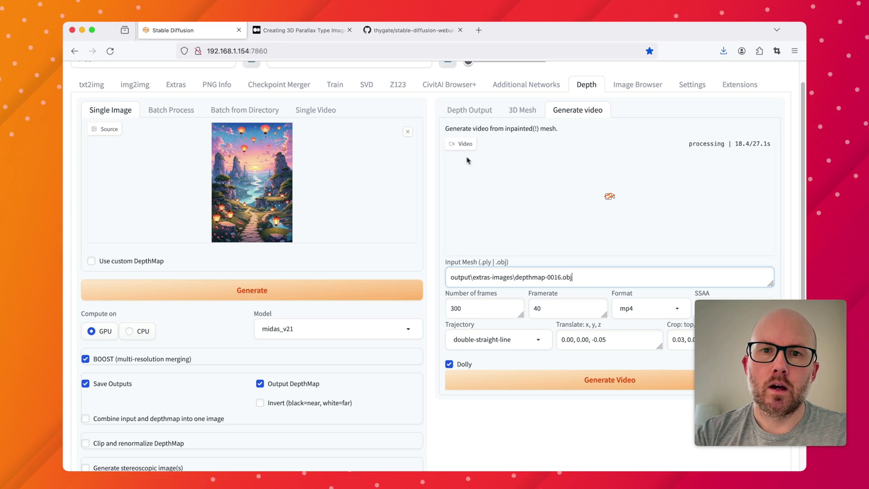
{"action": "left_click", "coordinate": [410, 30]}
{"action": "scroll", "coordinate": [284, 218], "scroll_direction": "down", "scroll_amount": 7}
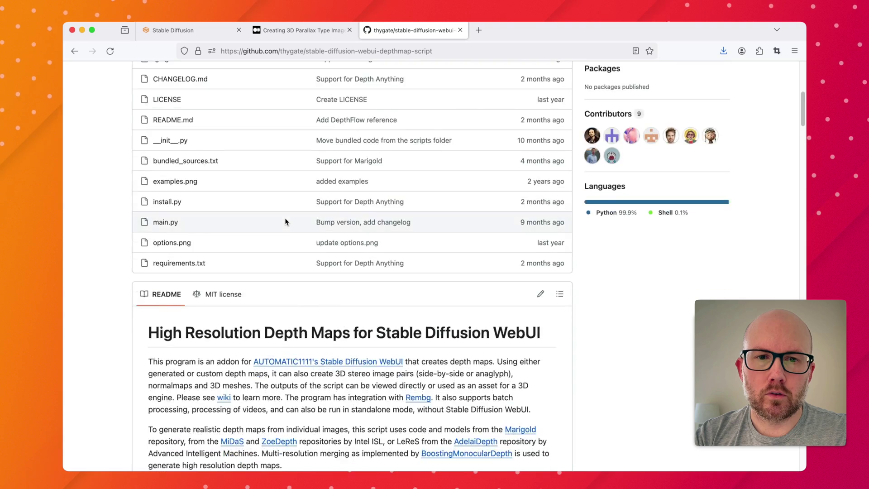
{"action": "scroll", "coordinate": [284, 218], "scroll_direction": "down", "scroll_amount": 3}
{"action": "scroll", "coordinate": [285, 218], "scroll_direction": "down", "scroll_amount": 18}
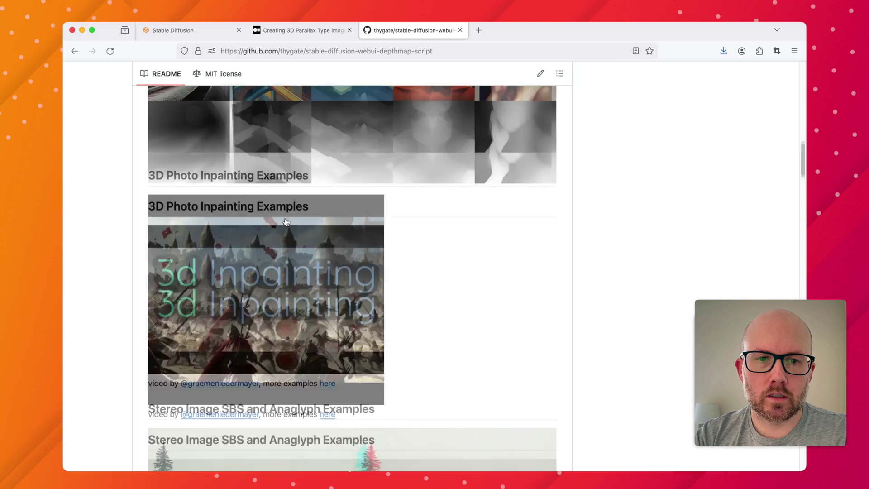
{"action": "scroll", "coordinate": [286, 222], "scroll_direction": "down", "scroll_amount": 4}
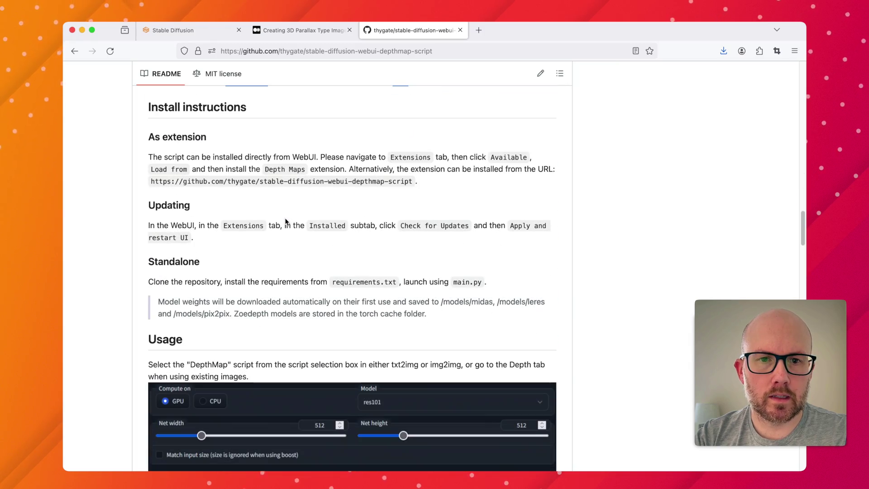
{"action": "scroll", "coordinate": [285, 221], "scroll_direction": "down", "scroll_amount": 10}
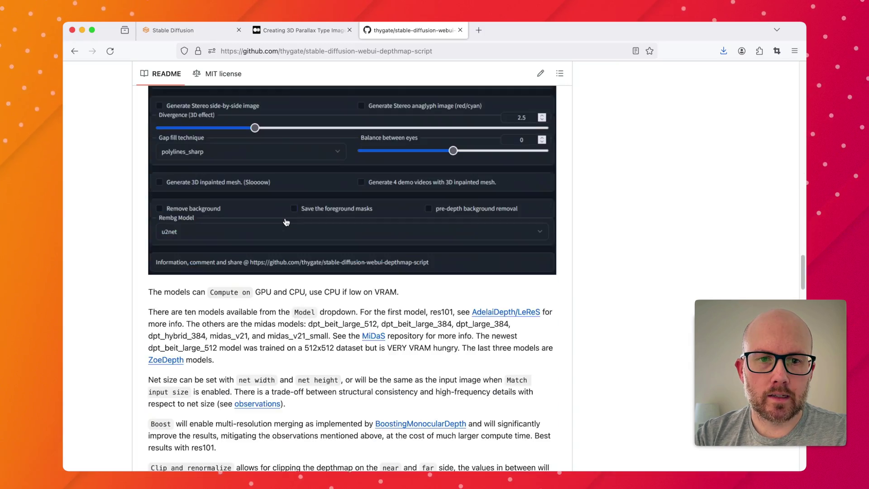
{"action": "scroll", "coordinate": [285, 221], "scroll_direction": "down", "scroll_amount": 3}
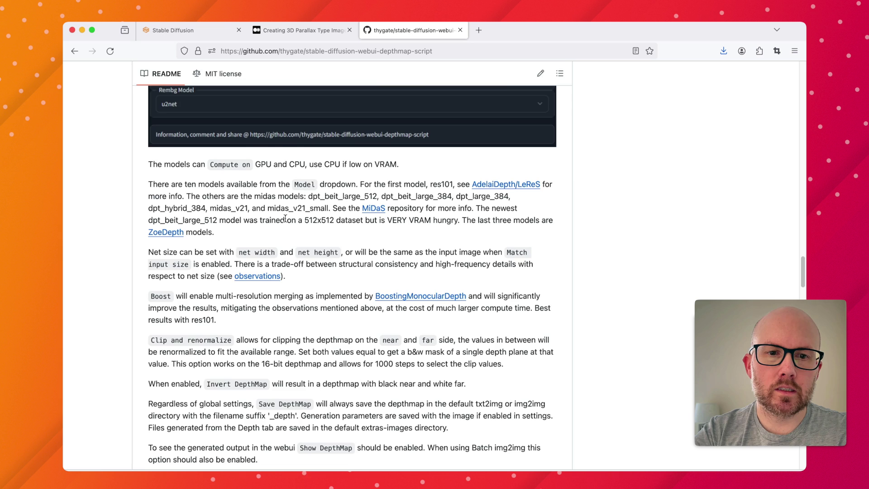
{"action": "scroll", "coordinate": [285, 222], "scroll_direction": "up", "scroll_amount": 20}
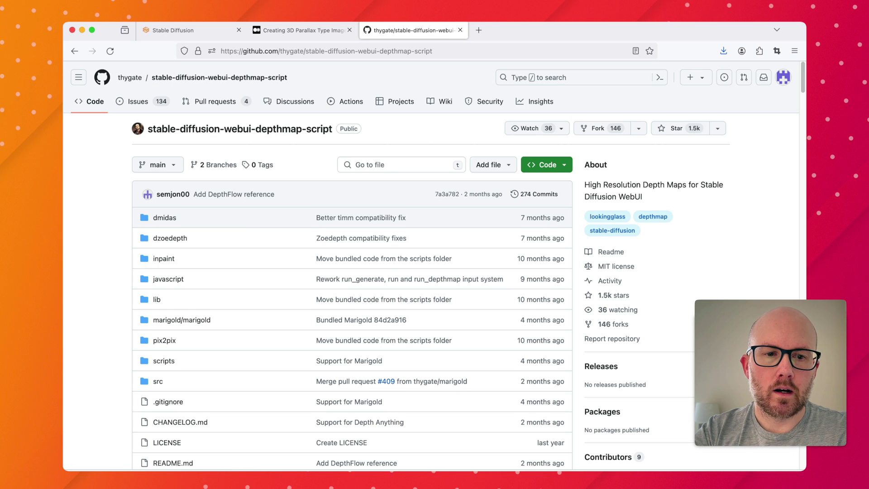
{"action": "scroll", "coordinate": [285, 222], "scroll_direction": "down", "scroll_amount": 20}
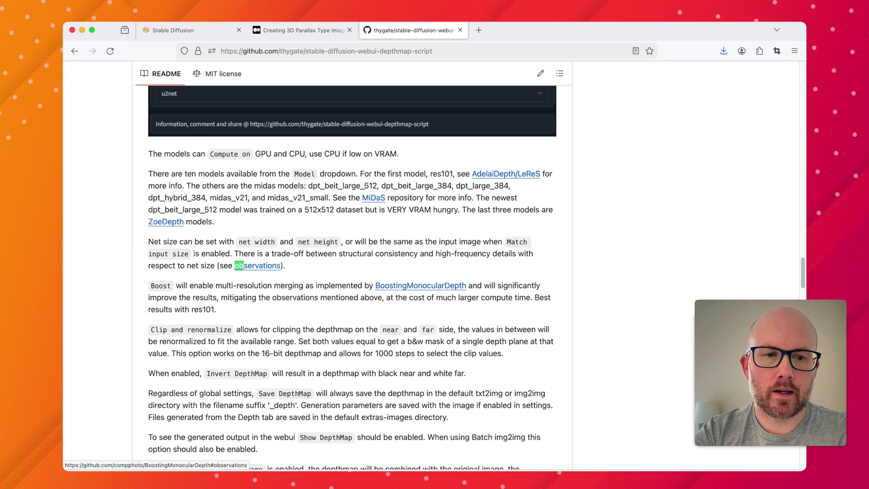
{"action": "scroll", "coordinate": [287, 220], "scroll_direction": "up", "scroll_amount": 15}
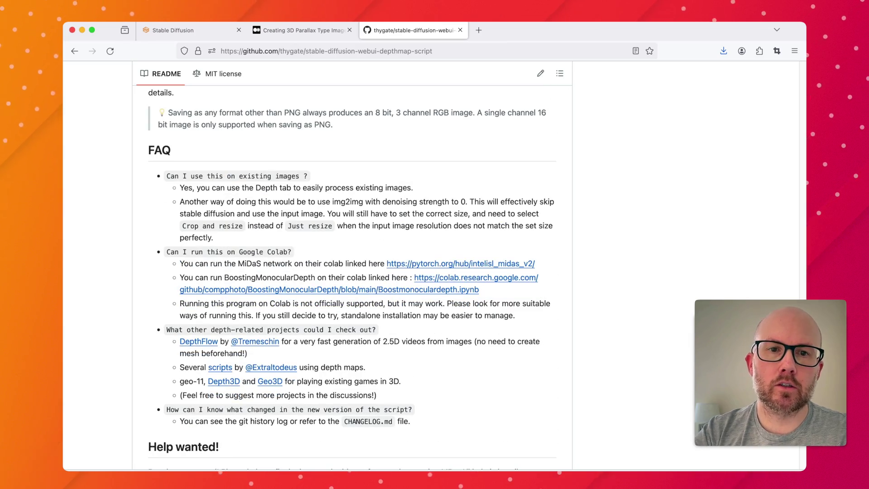
{"action": "scroll", "coordinate": [304, 300], "scroll_direction": "up", "scroll_amount": 4}
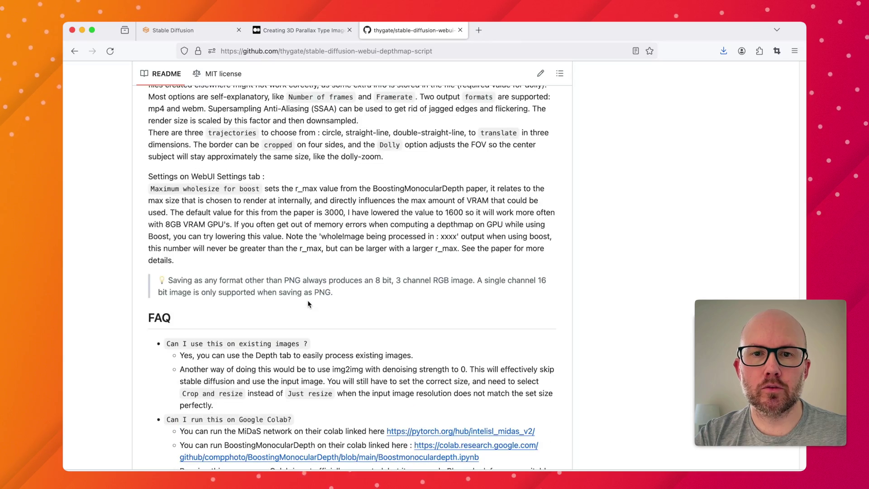
{"action": "scroll", "coordinate": [304, 299], "scroll_direction": "up", "scroll_amount": 7}
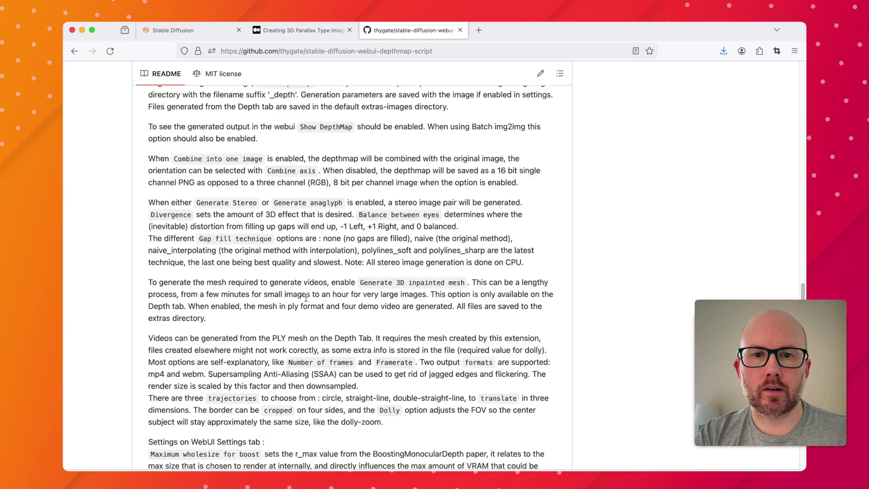
{"action": "scroll", "coordinate": [306, 297], "scroll_direction": "up", "scroll_amount": 4}
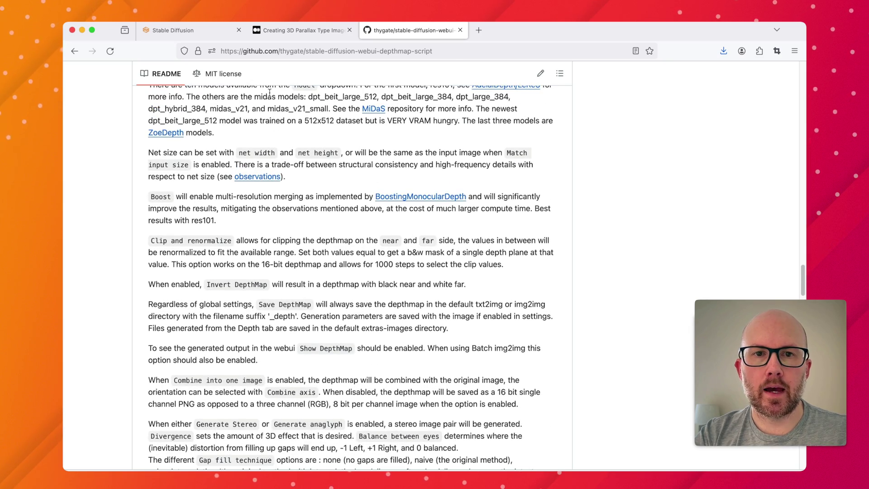
{"action": "left_click", "coordinate": [194, 30]}
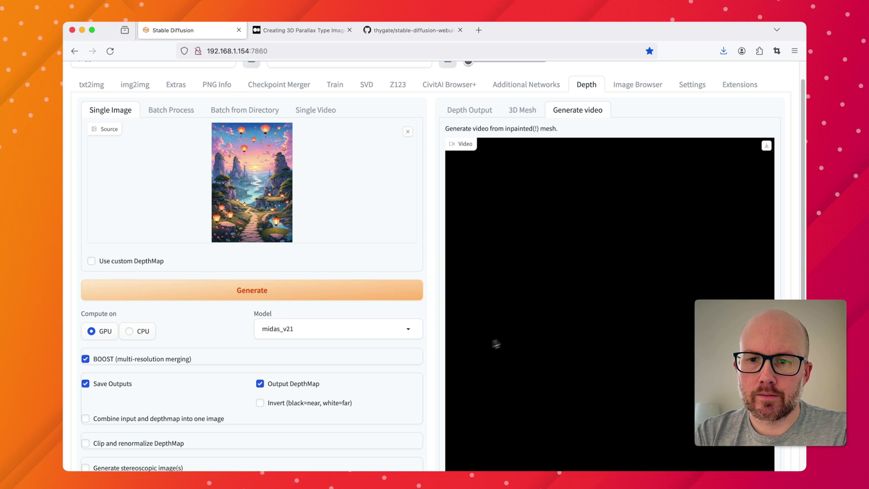
Review the finished dolly-zoom video depthmap-0016-0000_.mp4, then go to Finder's extras-images folder.
{"action": "scroll", "coordinate": [498, 323], "scroll_direction": "down", "scroll_amount": 10}
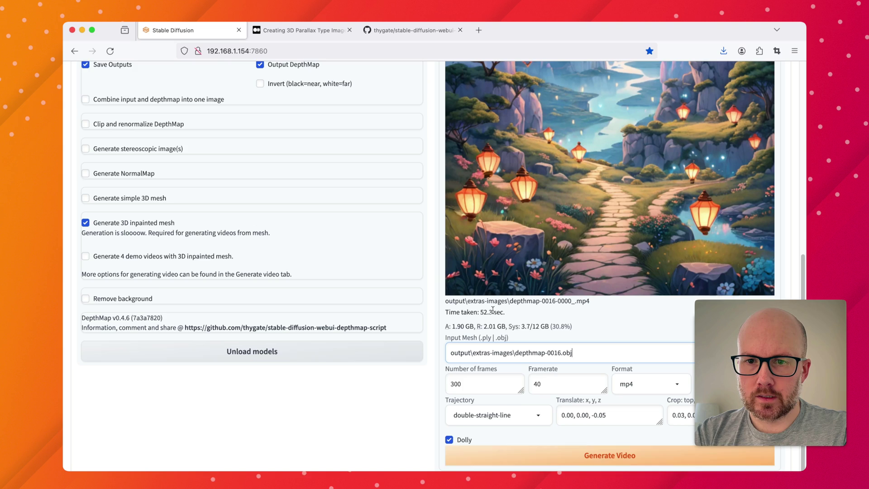
{"action": "scroll", "coordinate": [551, 356], "scroll_direction": "up", "scroll_amount": 1}
{"action": "scroll", "coordinate": [490, 406], "scroll_direction": "up", "scroll_amount": 3}
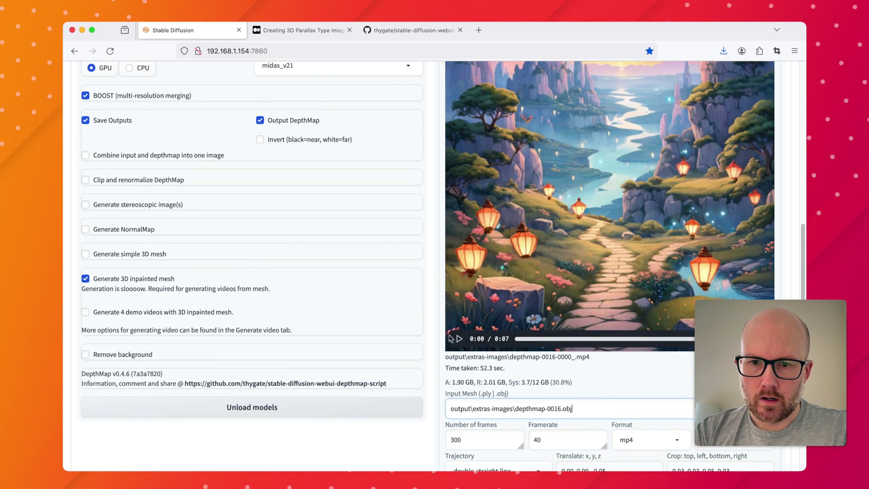
{"action": "scroll", "coordinate": [550, 336], "scroll_direction": "up", "scroll_amount": 5}
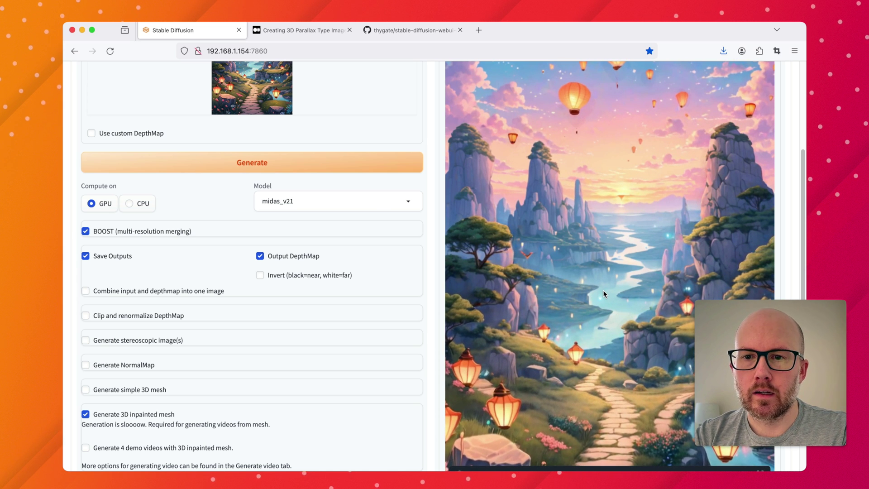
{"action": "scroll", "coordinate": [603, 292], "scroll_direction": "up", "scroll_amount": 3}
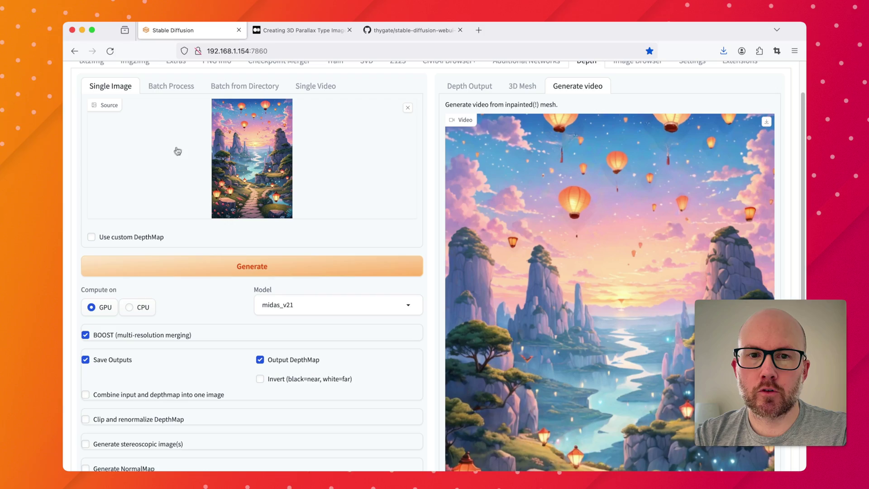
{"action": "scroll", "coordinate": [589, 239], "scroll_direction": "down", "scroll_amount": 6}
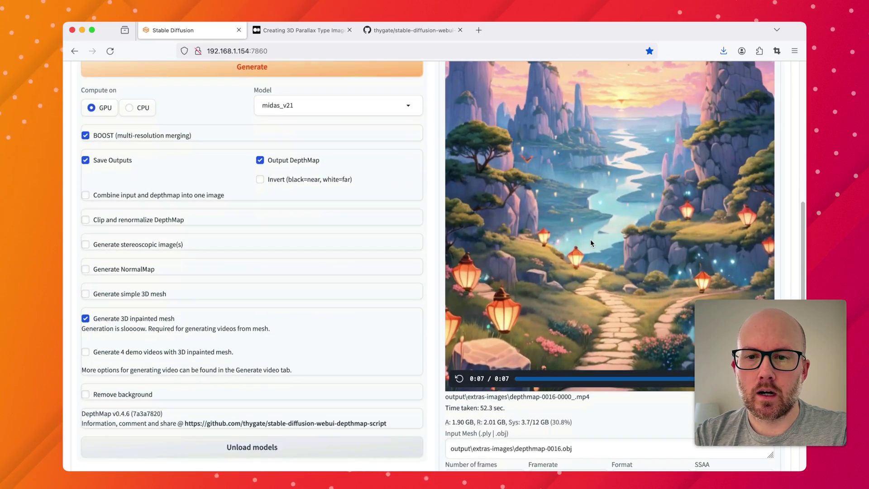
{"action": "scroll", "coordinate": [576, 240], "scroll_direction": "up", "scroll_amount": 6}
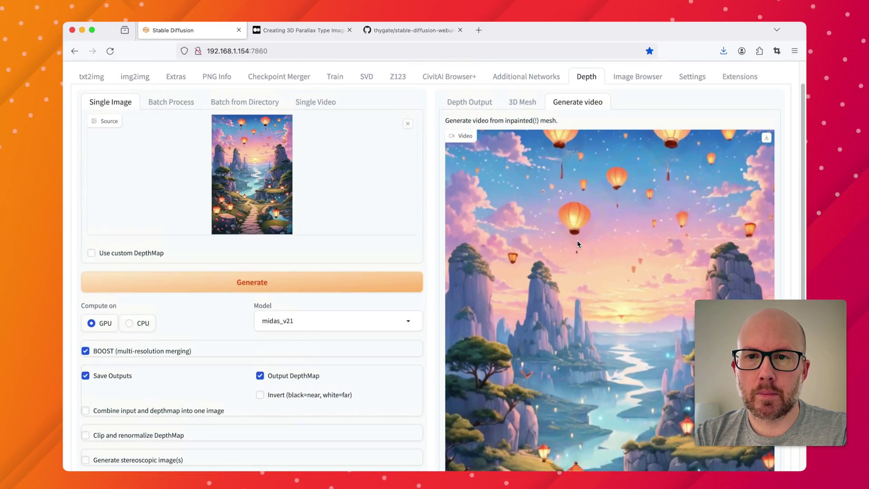
{"action": "scroll", "coordinate": [577, 240], "scroll_direction": "down", "scroll_amount": 4}
{"action": "scroll", "coordinate": [577, 242], "scroll_direction": "down", "scroll_amount": 4}
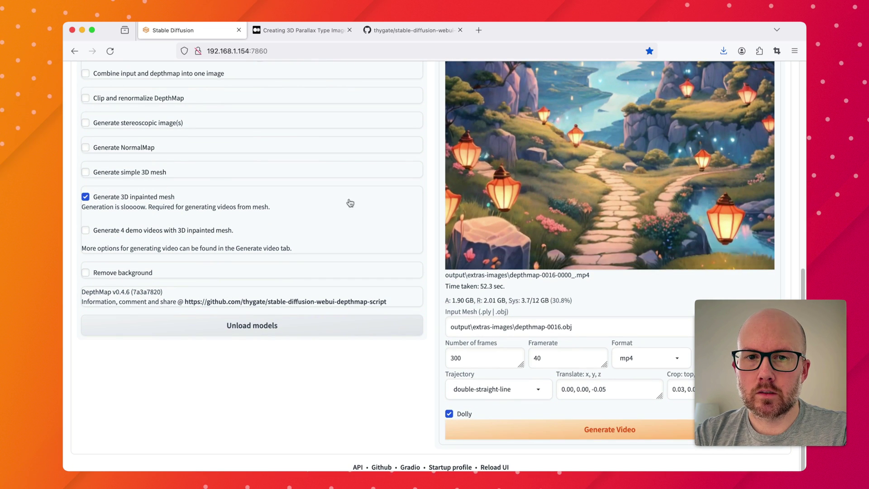
{"action": "key", "text": "super+Tab"}
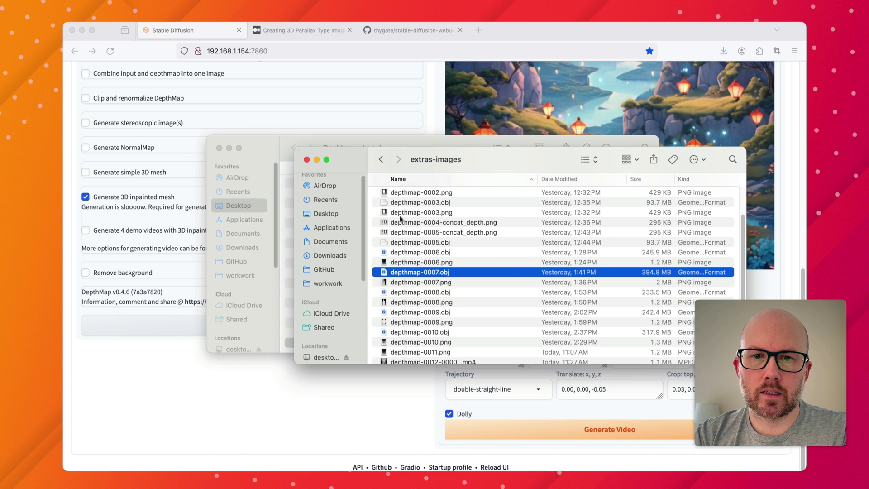
{"action": "left_click_drag", "start_coordinate": [437, 153], "coordinate": [481, 164]}
{"action": "left_click", "coordinate": [482, 144]}
{"action": "scroll", "coordinate": [412, 249], "scroll_direction": "up", "scroll_amount": 5}
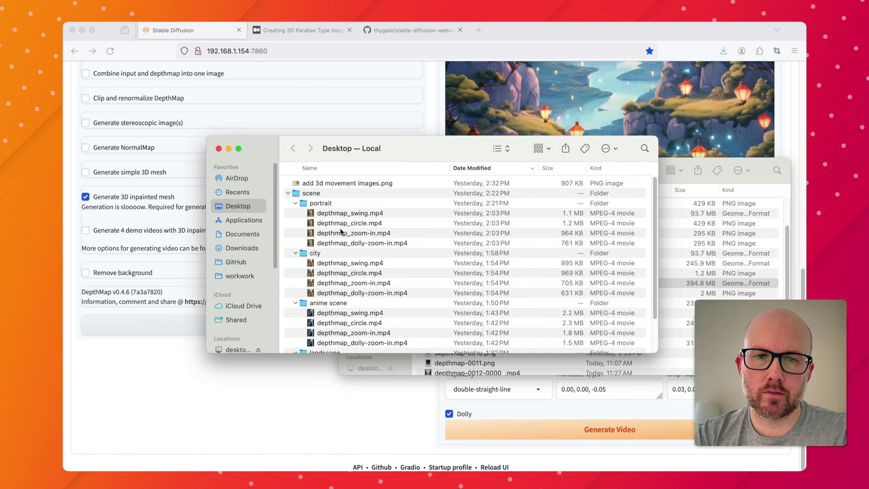
{"action": "scroll", "coordinate": [353, 239], "scroll_direction": "down", "scroll_amount": 2}
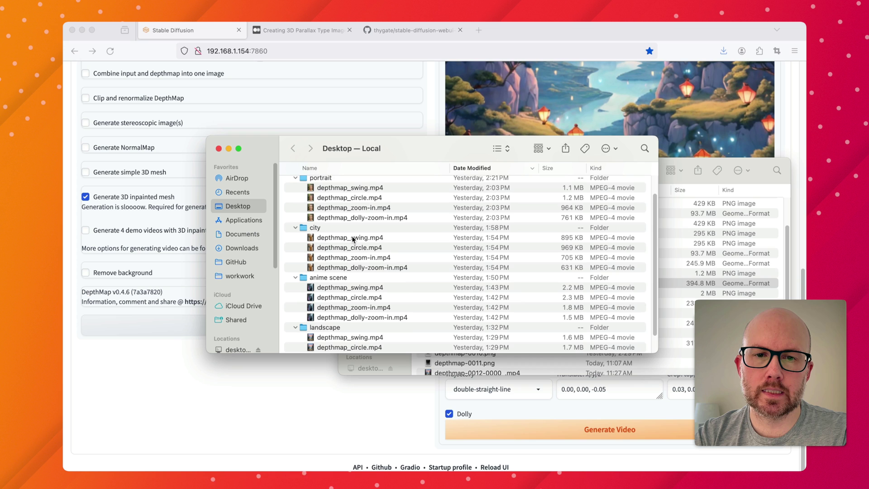
{"action": "scroll", "coordinate": [354, 240], "scroll_direction": "up", "scroll_amount": 1}
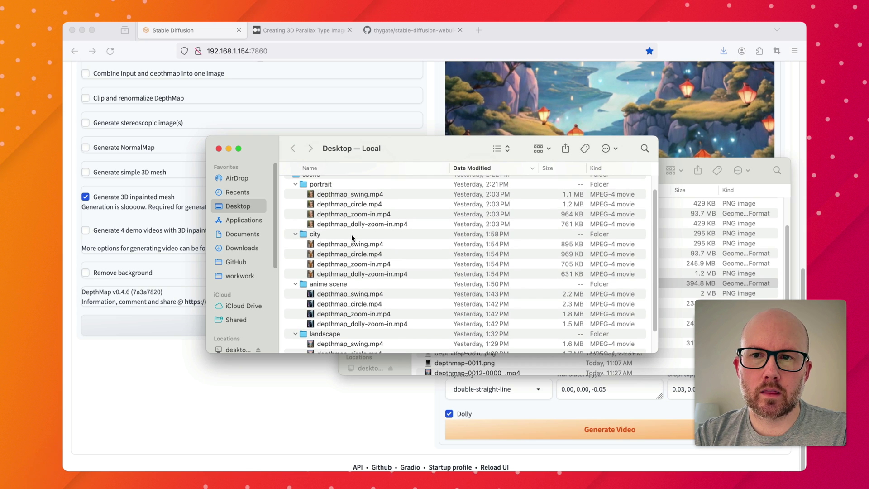
{"action": "left_click", "coordinate": [352, 204]}
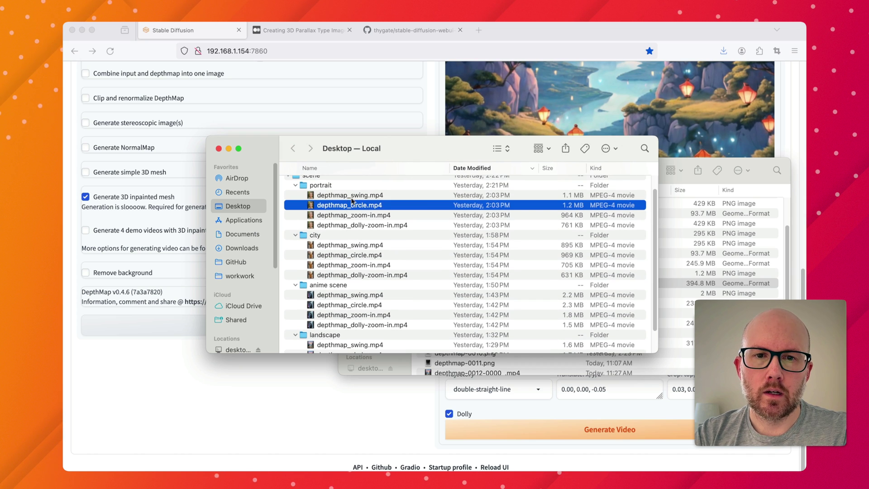
{"action": "left_click", "coordinate": [366, 195]}
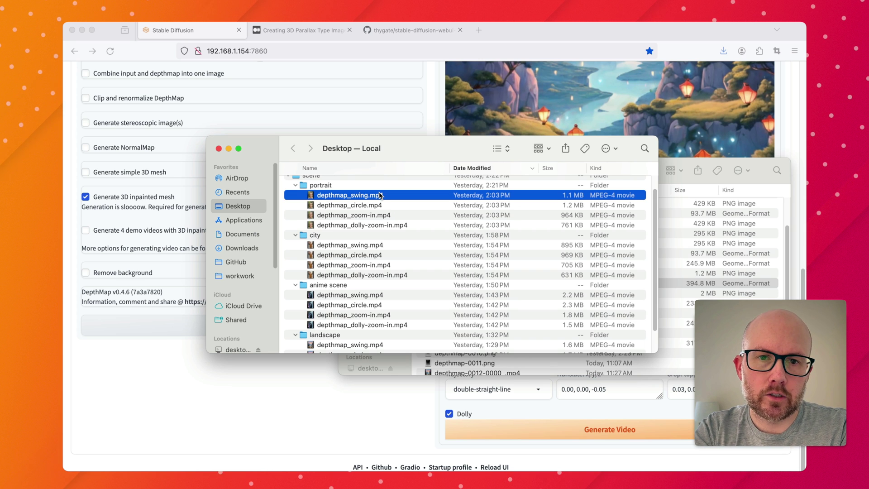
{"action": "key", "text": "space"}
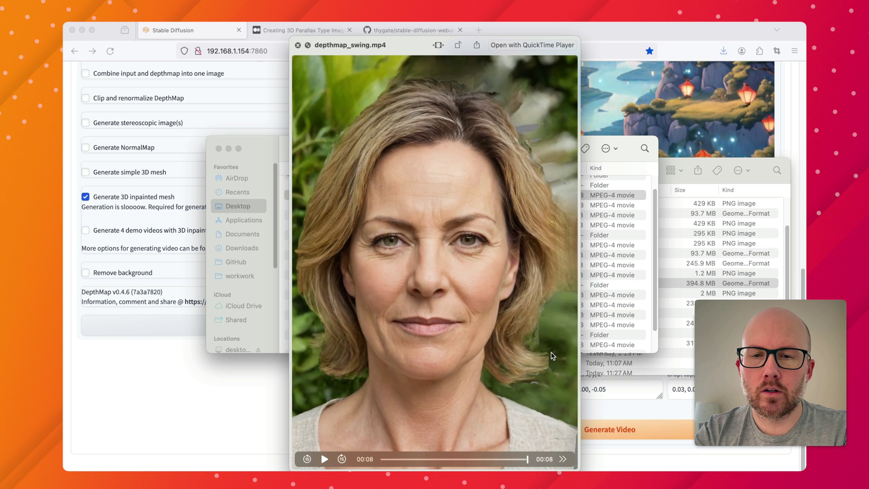
{"action": "key", "text": "Down"}
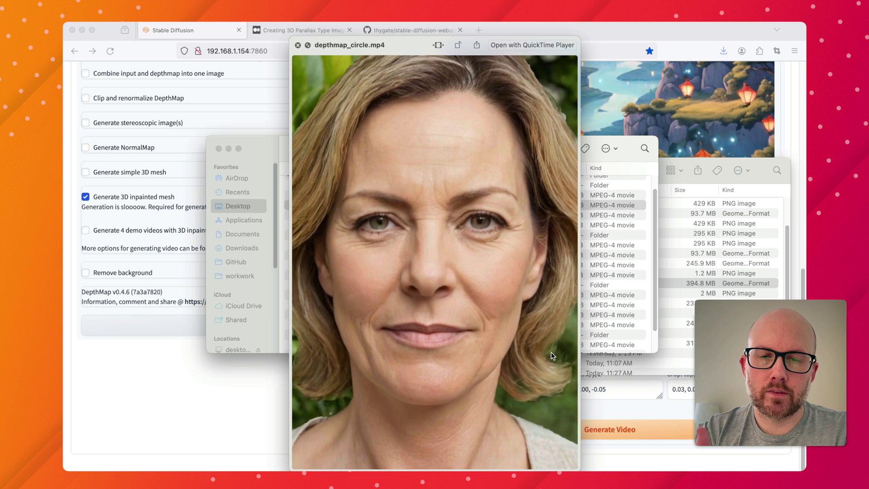
{"action": "key", "text": "Down"}
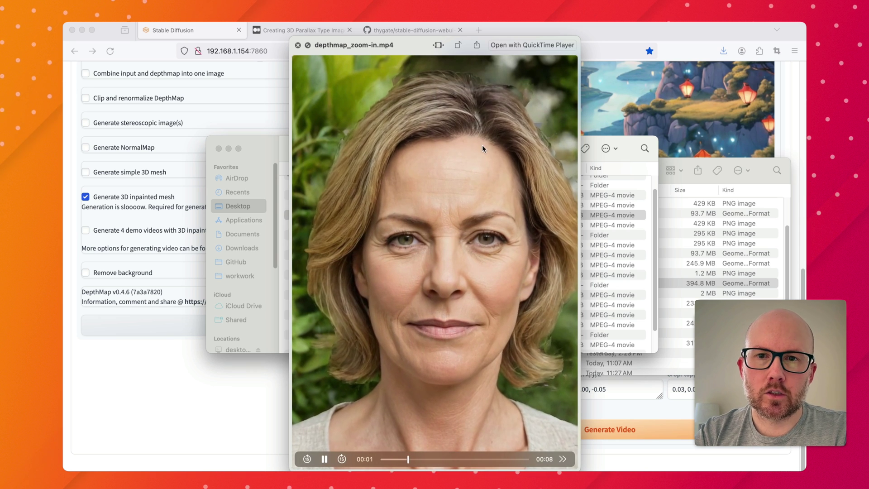
{"action": "key", "text": "Down"}
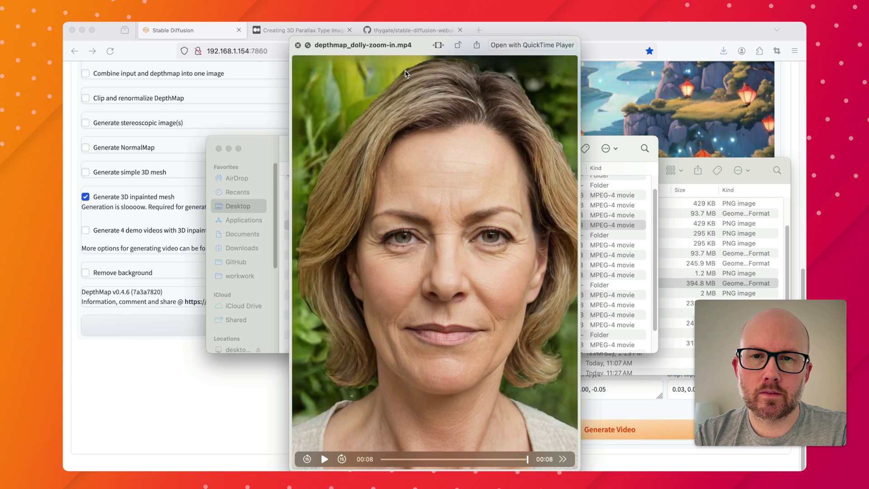
{"action": "key", "text": "space"}
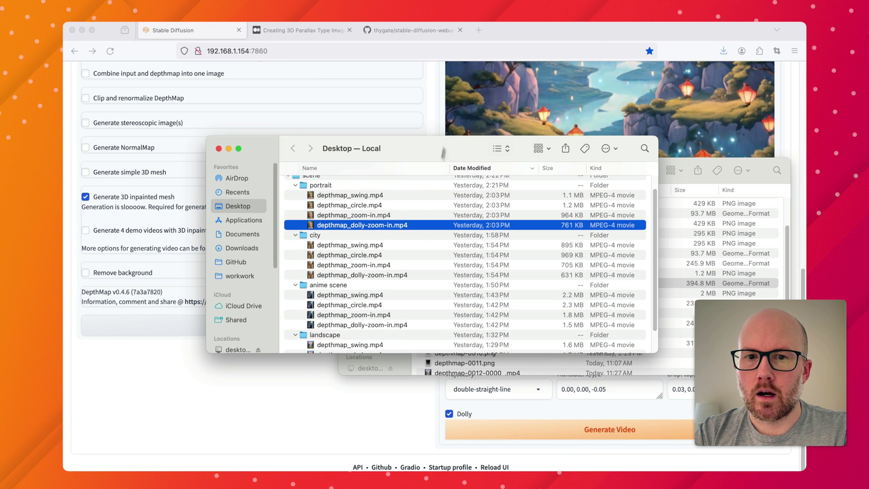
{"action": "left_click", "coordinate": [367, 244]}
{"action": "key", "text": "space"}
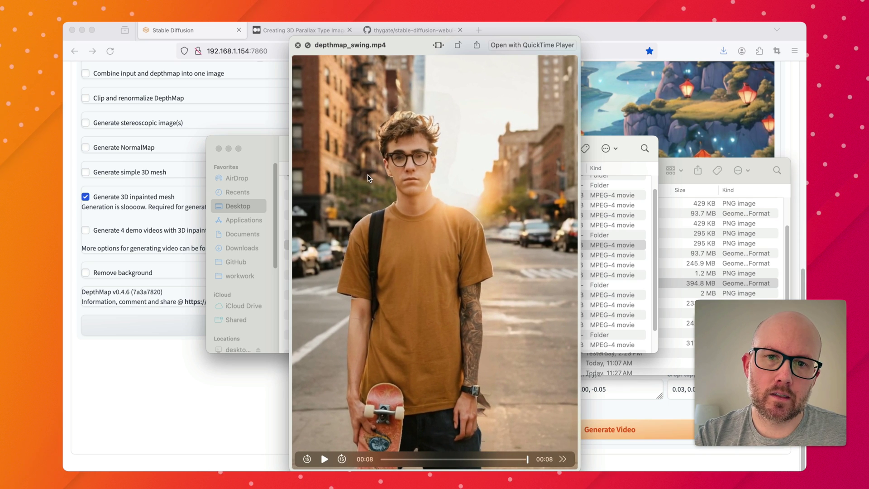
{"action": "key", "text": "Down"}
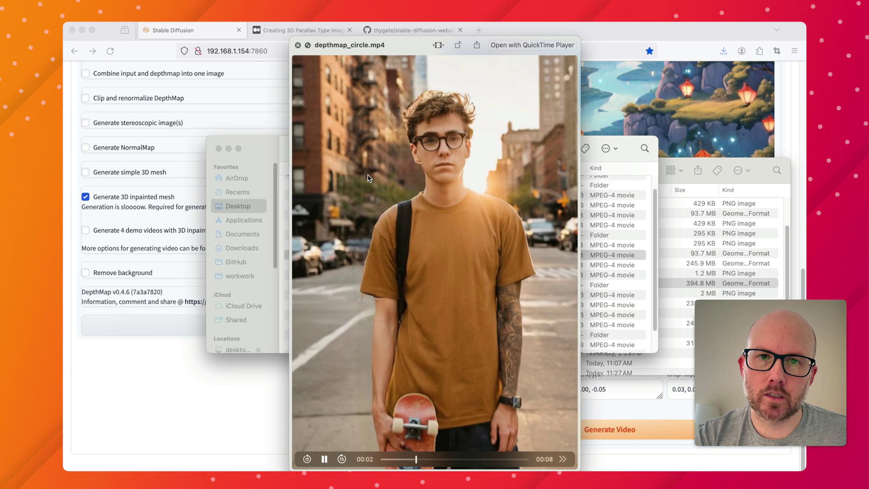
{"action": "key", "text": "Down"}
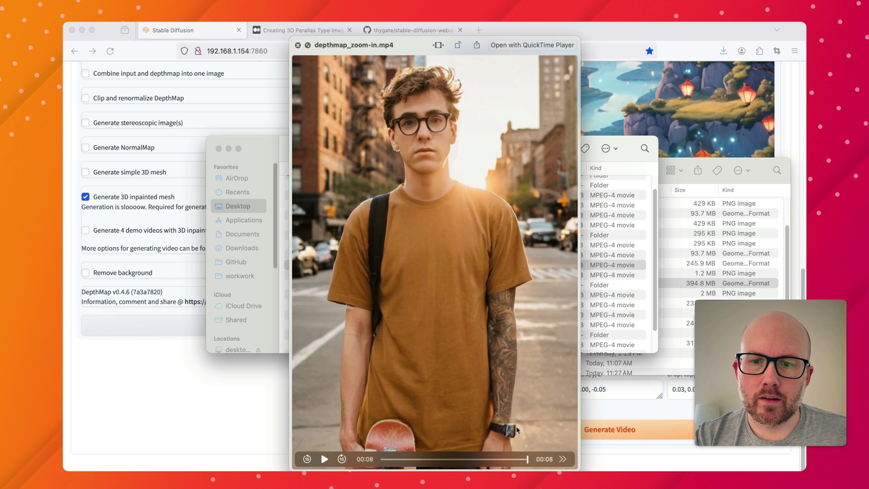
{"action": "left_click", "coordinate": [515, 412]}
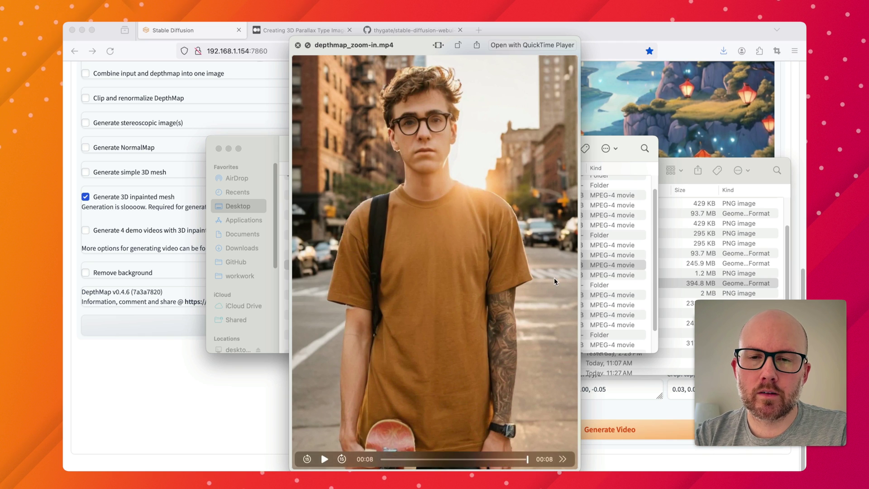
{"action": "key", "text": "space"}
{"action": "left_click", "coordinate": [363, 274]}
Preview the anime scene's depthmap_zoom-in.mp4 and circle clips in Quick Look, then close it.
{"action": "scroll", "coordinate": [365, 285], "scroll_direction": "down", "scroll_amount": 3}
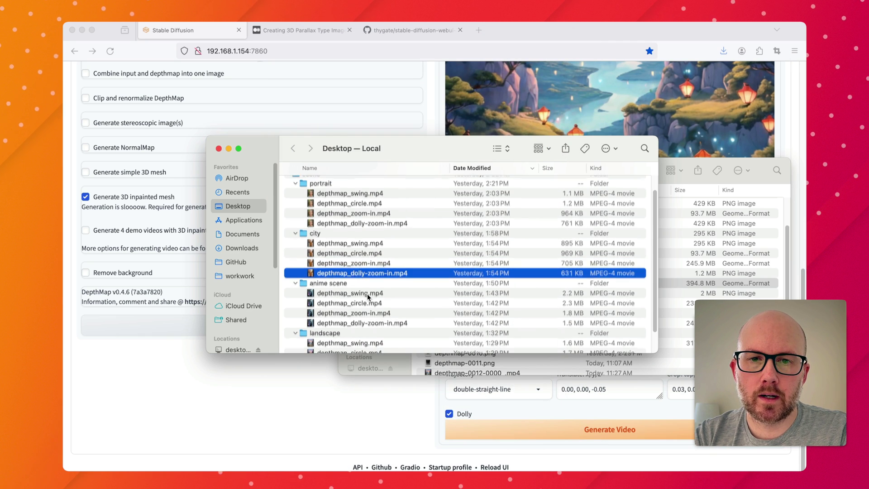
{"action": "left_click", "coordinate": [385, 283]}
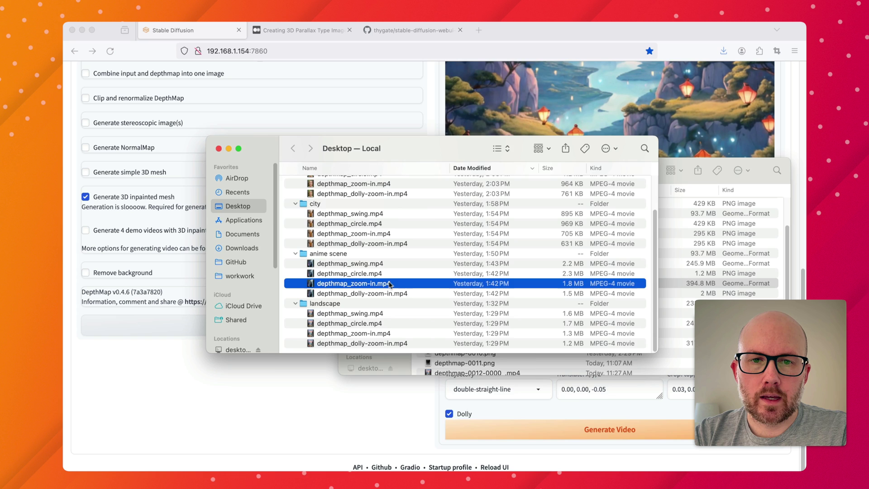
{"action": "key", "text": "space"}
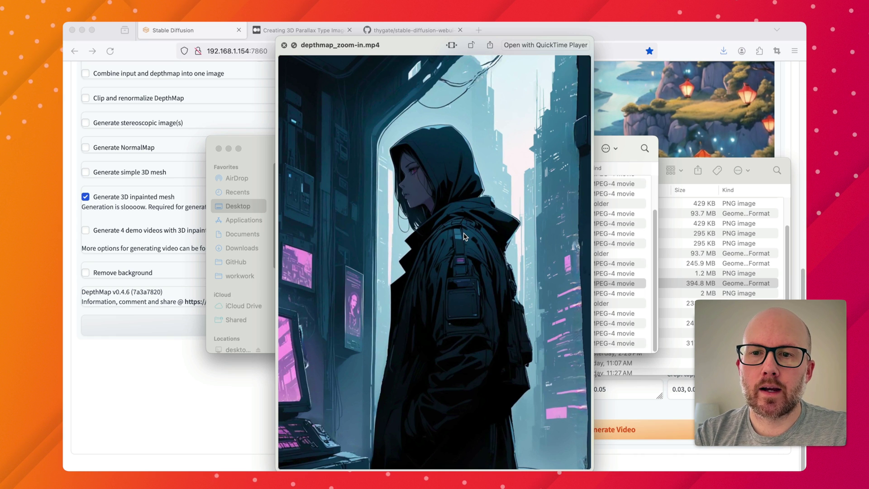
{"action": "key", "text": "Down"}
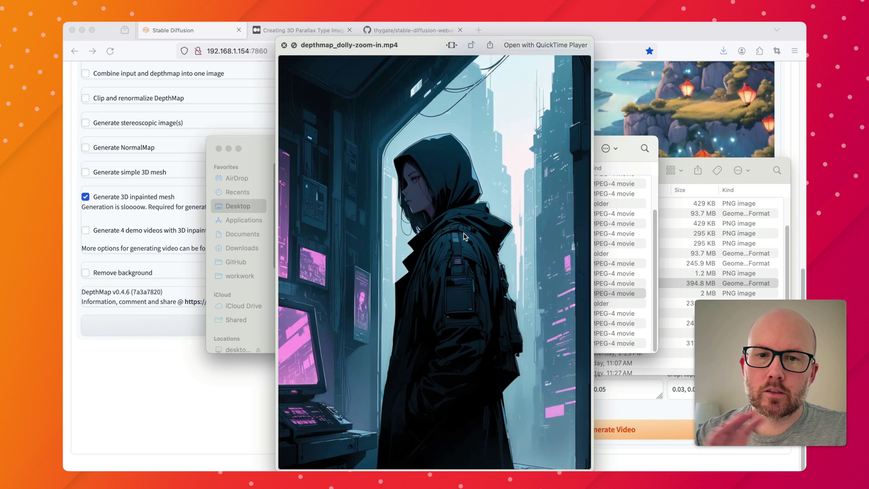
{"action": "key", "text": "Up"}
{"action": "key", "text": "Up"}
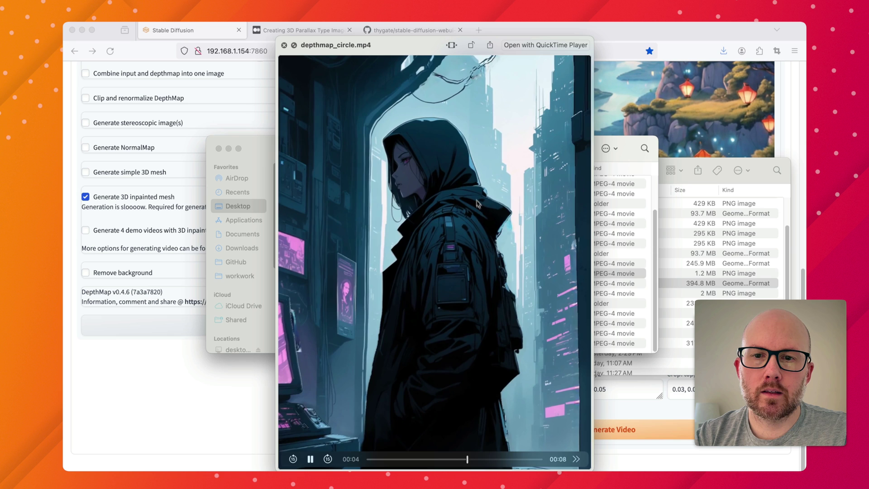
{"action": "key", "text": "Down"}
{"action": "key", "text": "Down"}
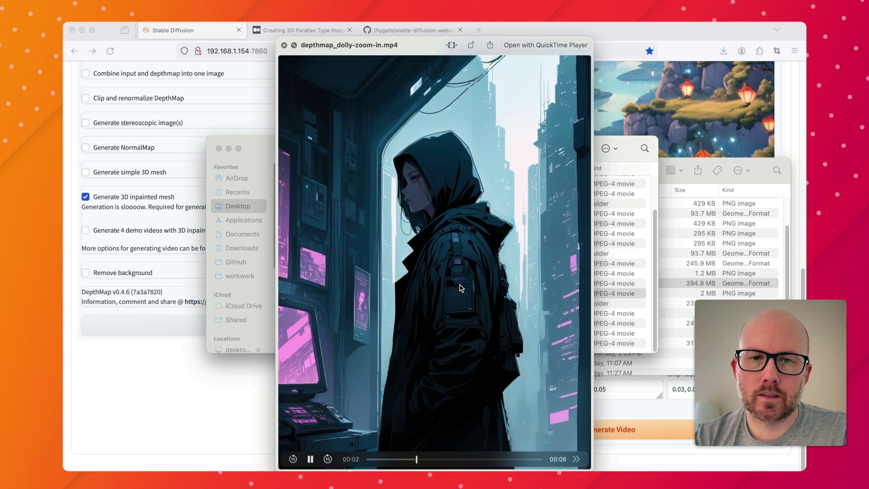
{"action": "key", "text": "space"}
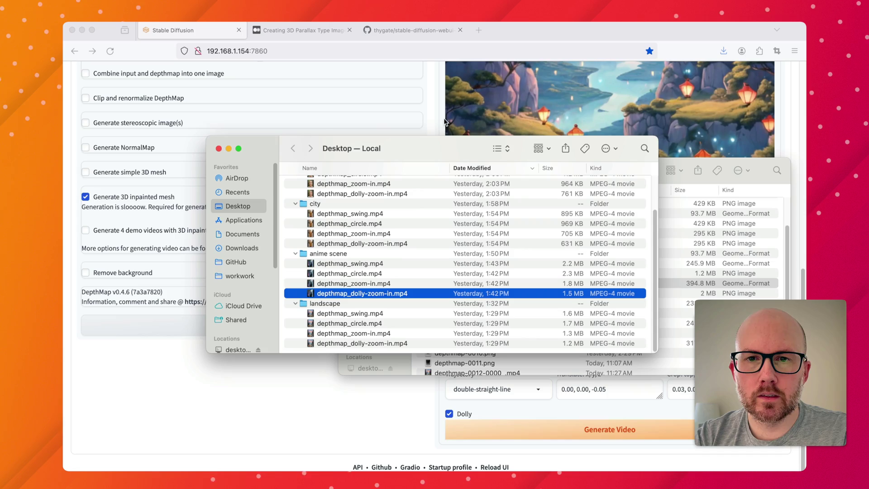
{"action": "left_click", "coordinate": [430, 121]}
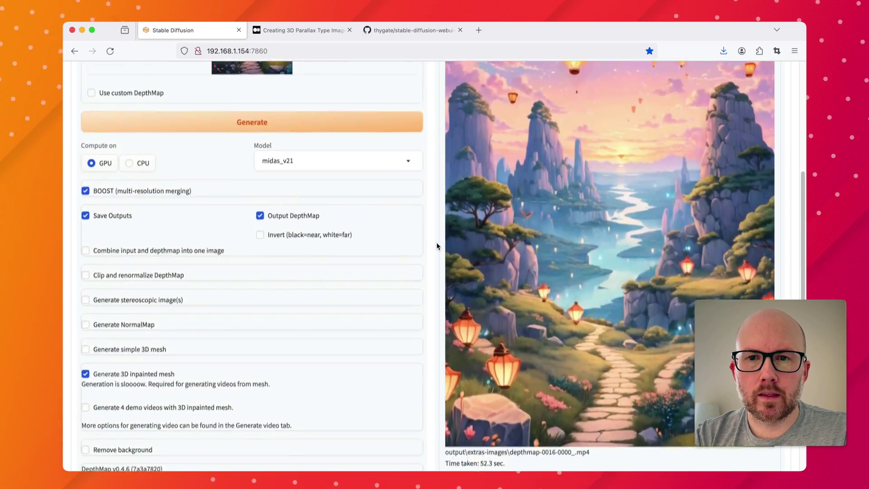
{"action": "scroll", "coordinate": [436, 243], "scroll_direction": "up", "scroll_amount": 5}
{"action": "scroll", "coordinate": [436, 246], "scroll_direction": "up", "scroll_amount": 2}
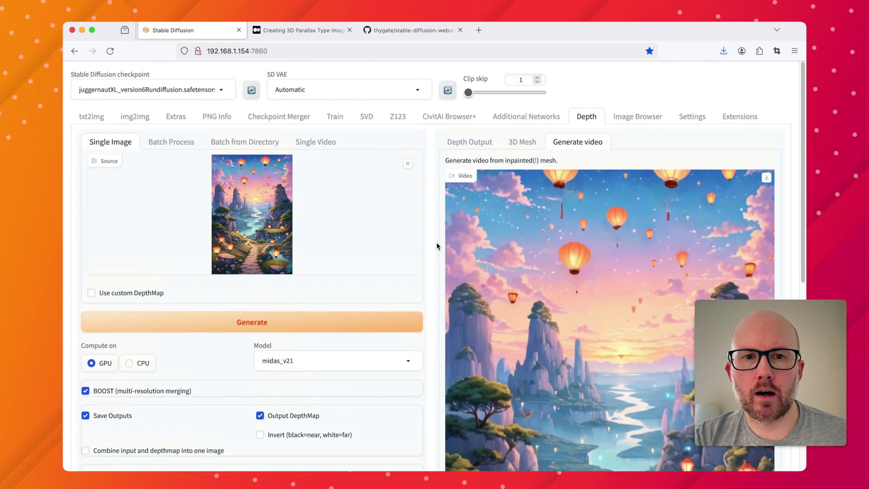
{"action": "scroll", "coordinate": [437, 244], "scroll_direction": "down", "scroll_amount": 10}
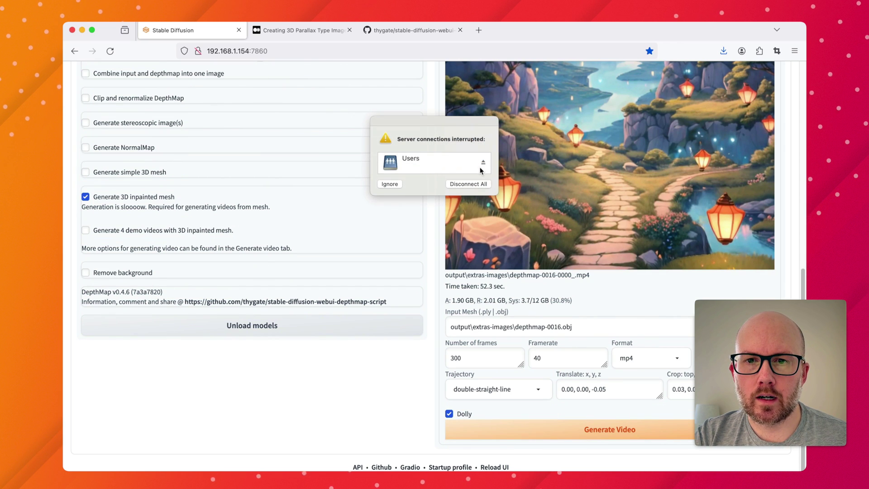
{"action": "left_click", "coordinate": [482, 163]}
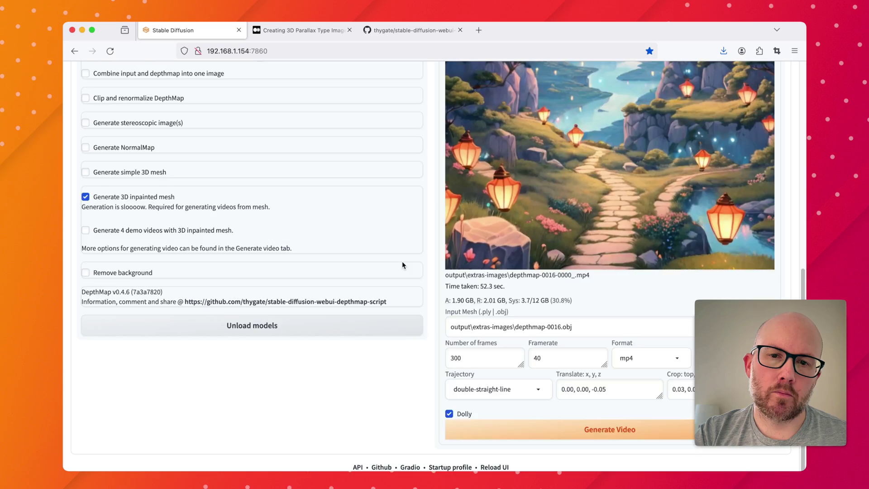
{"action": "scroll", "coordinate": [401, 264], "scroll_direction": "up", "scroll_amount": 8}
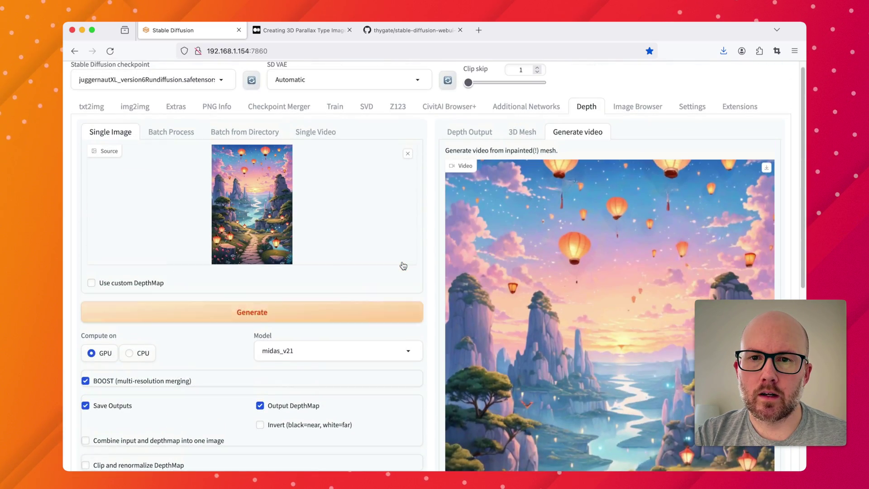
{"action": "scroll", "coordinate": [402, 266], "scroll_direction": "up", "scroll_amount": 1}
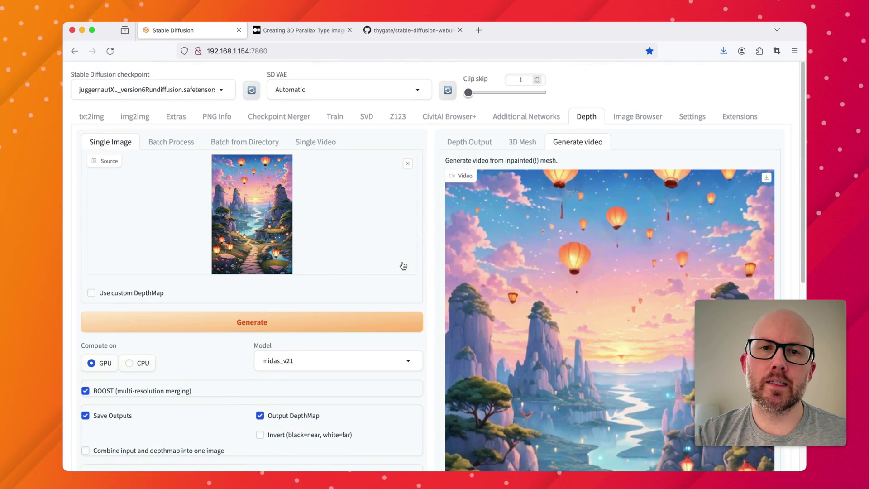